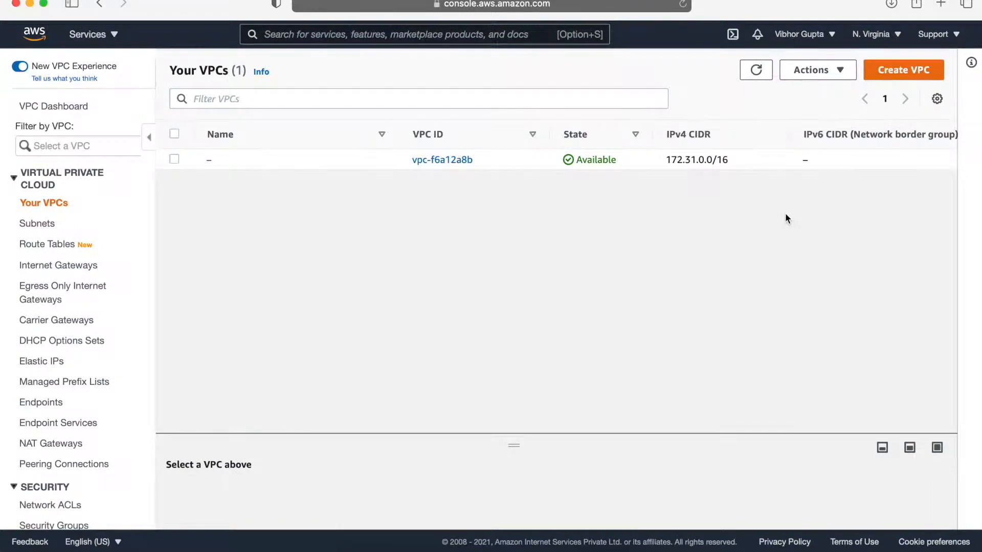
# - Create a VPC named xxx-vpc-1 with the IPv4 CIDR block 172.16.16.0/20
pyautogui.click(896, 70)
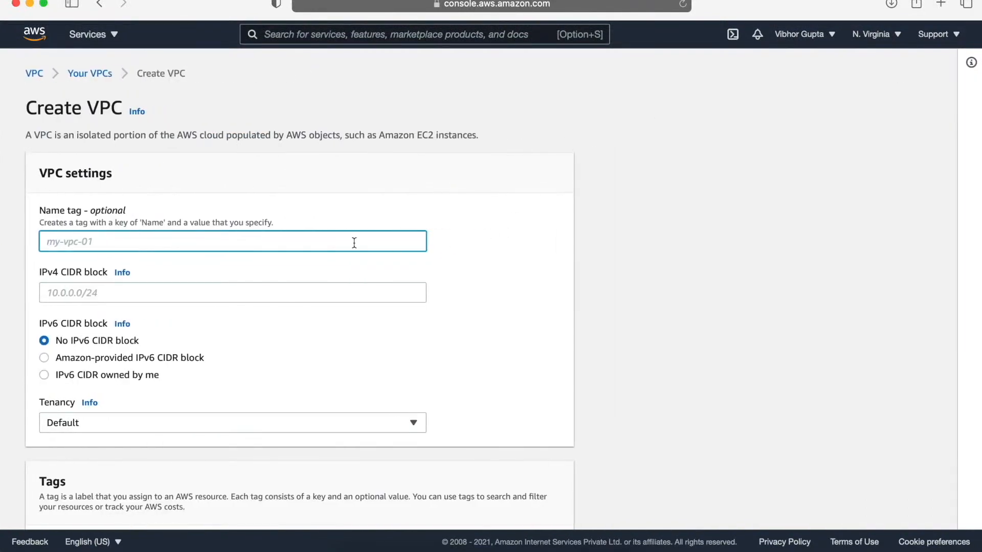
pyautogui.write('xxx-vpc-1')
pyautogui.click(80, 292)
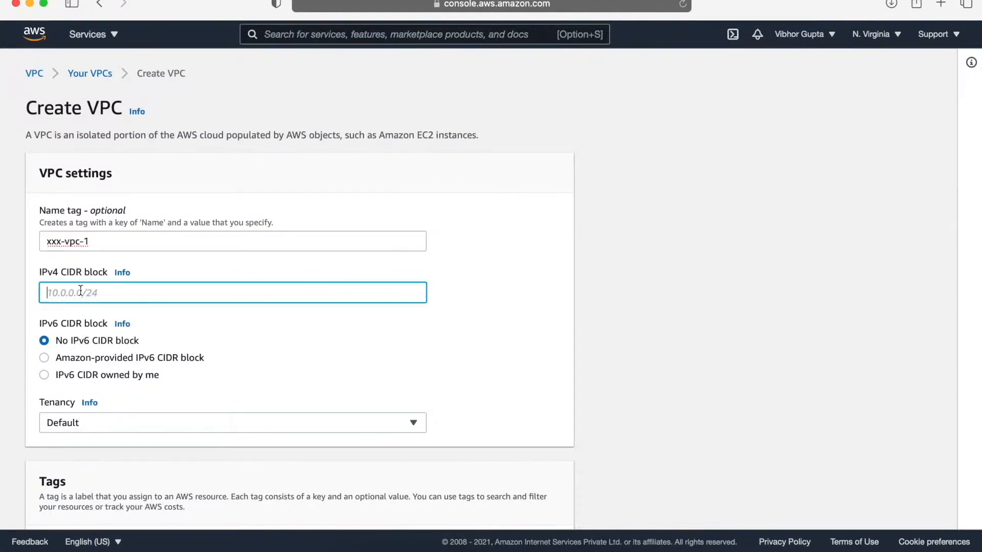
pyautogui.write('172.16.16.0/20')
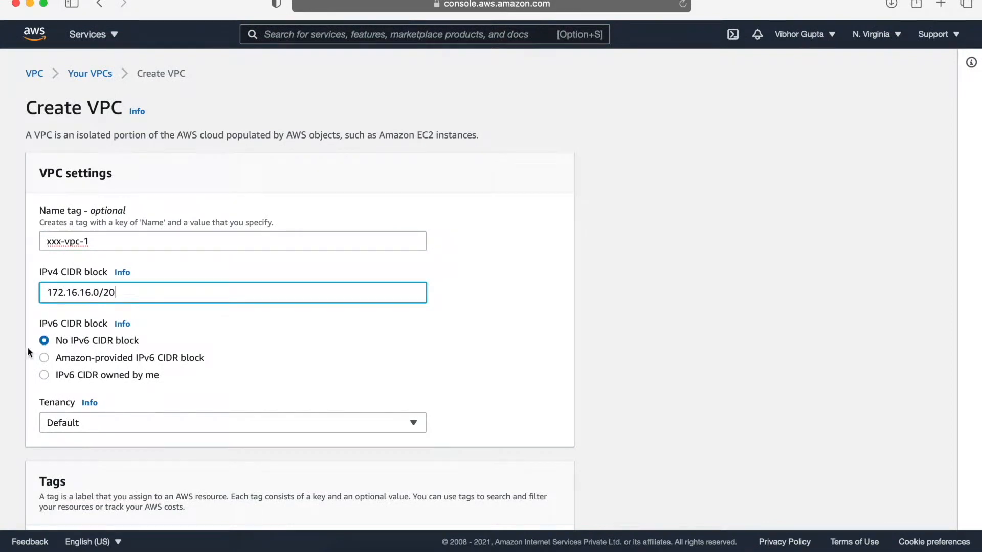
pyautogui.scroll(-3, 154, 365)
pyautogui.scroll(-2, 174, 325)
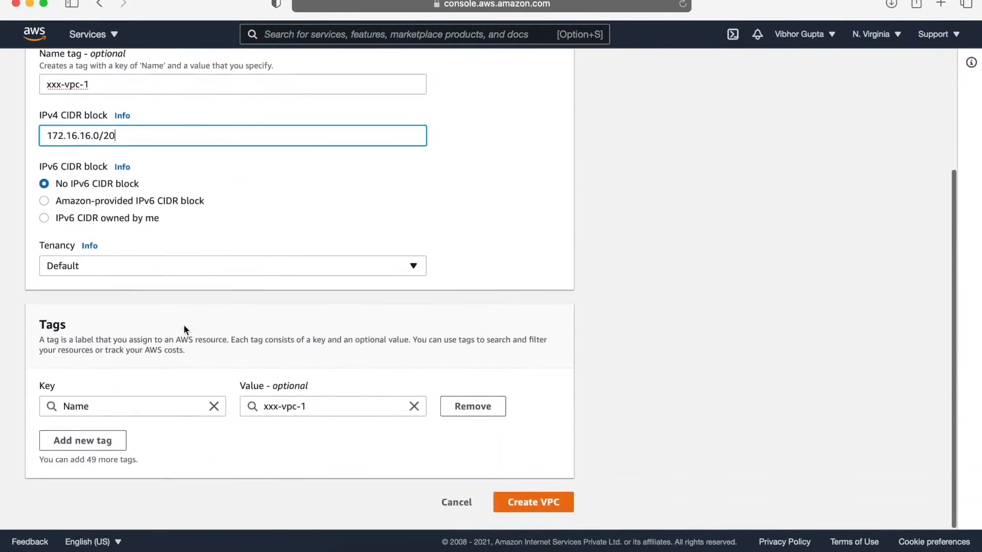
pyautogui.click(519, 503)
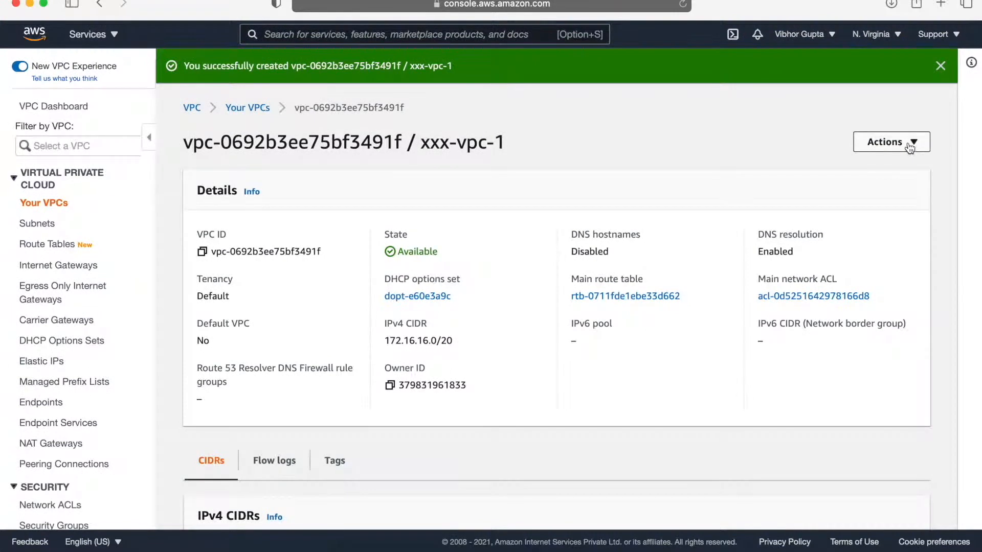
# - Enable DNS hostnames for the xxx-vpc-1 VPC and save the change
pyautogui.click(888, 142)
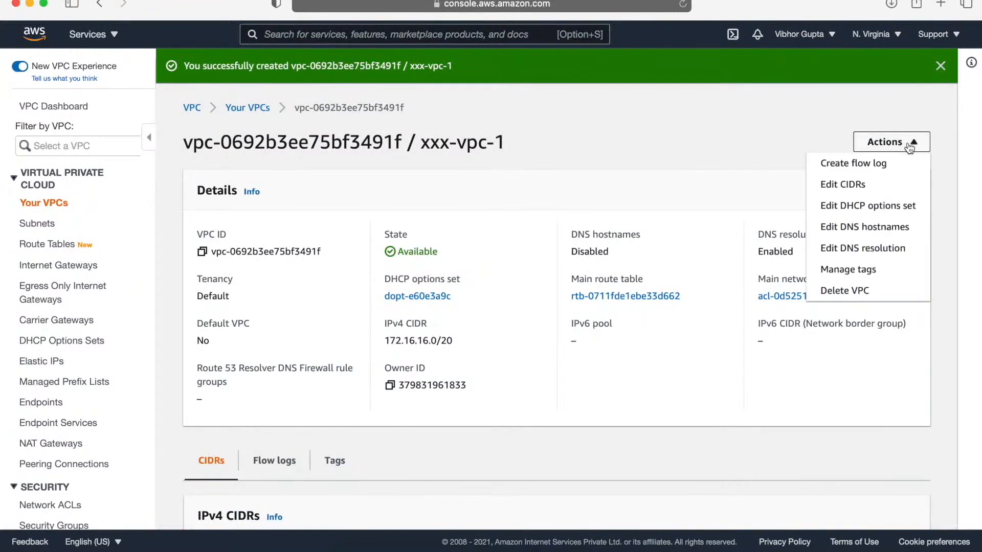
pyautogui.click(869, 228)
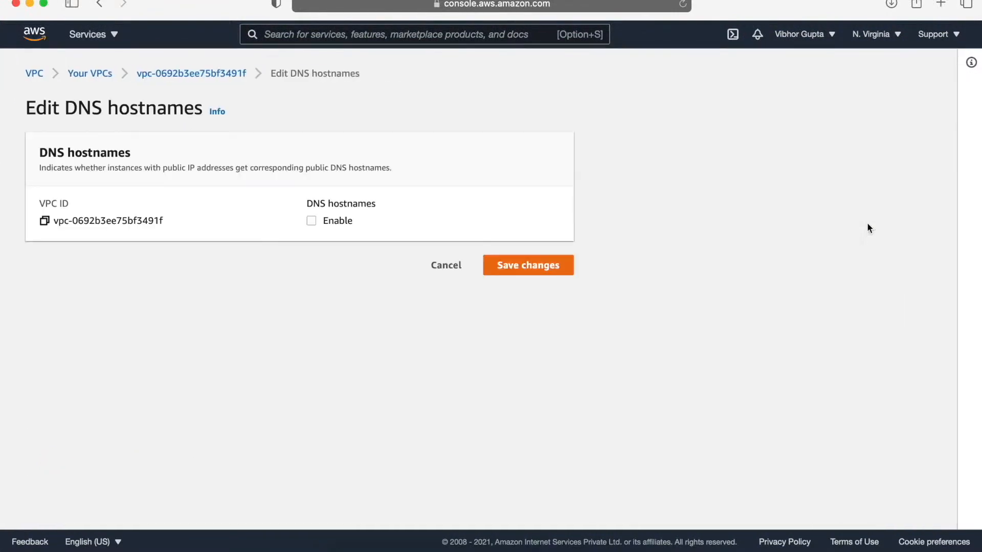
pyautogui.click(503, 272)
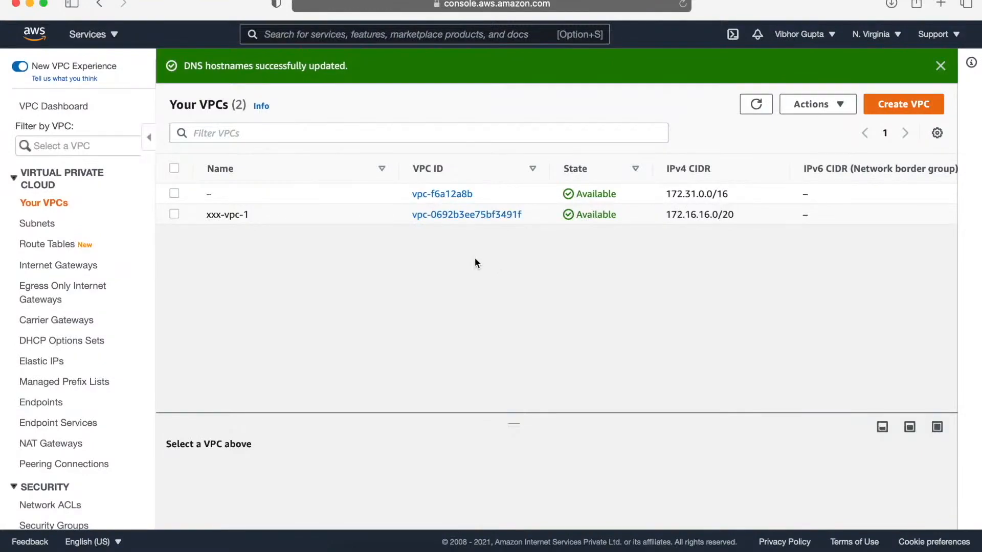
# - Create an internet gateway with the name tag xxx-ig
pyautogui.click(78, 266)
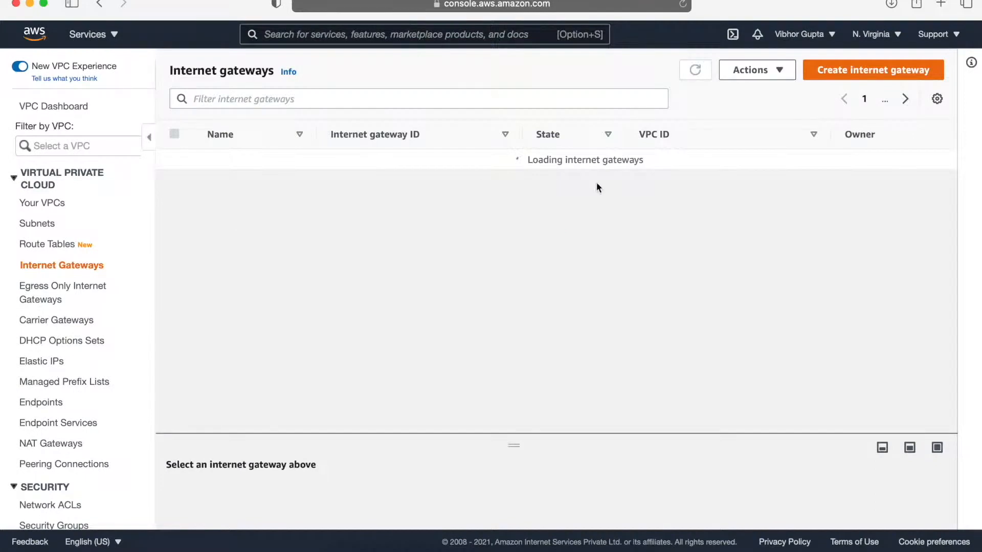
pyautogui.click(864, 70)
pyautogui.click(390, 258)
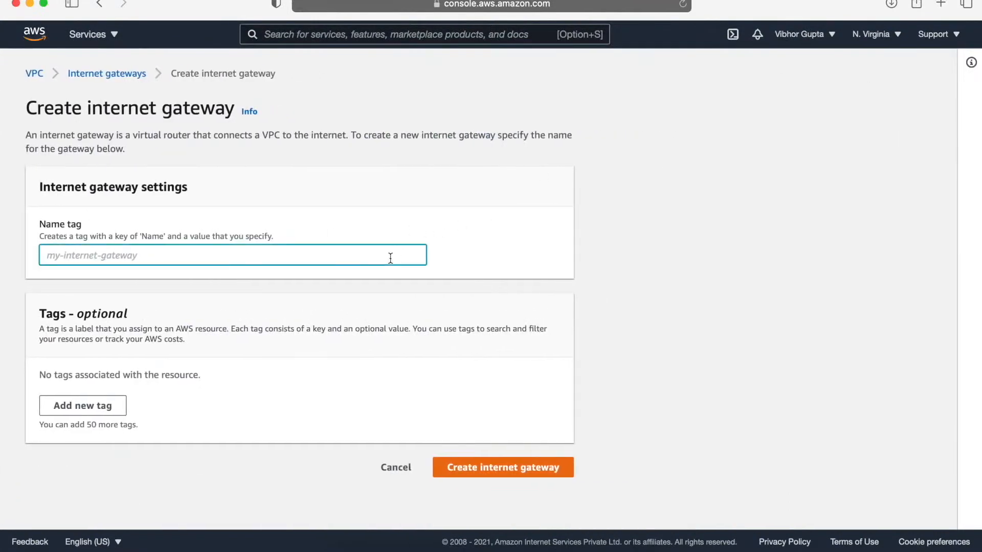
pyautogui.write('xxx')
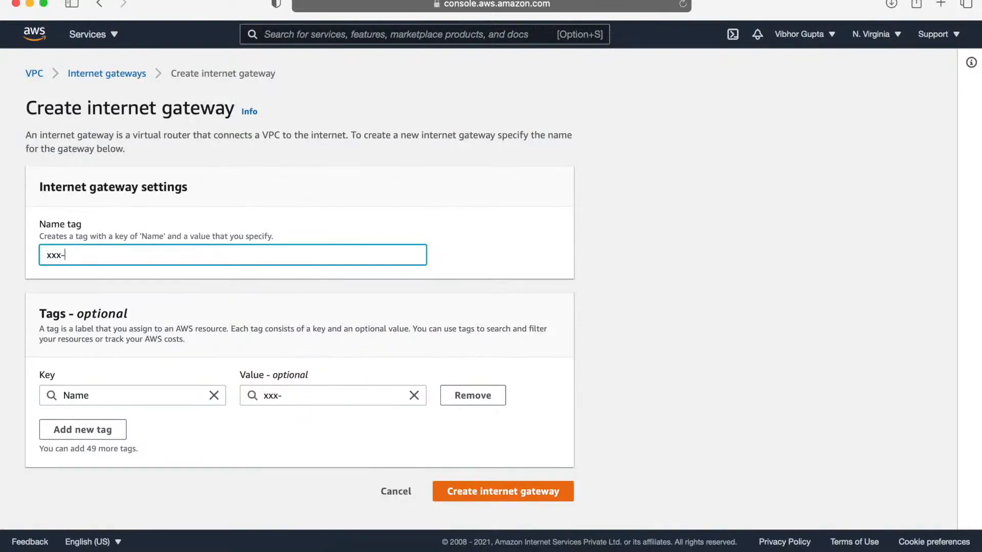
pyautogui.write('-ig')
pyautogui.click(508, 490)
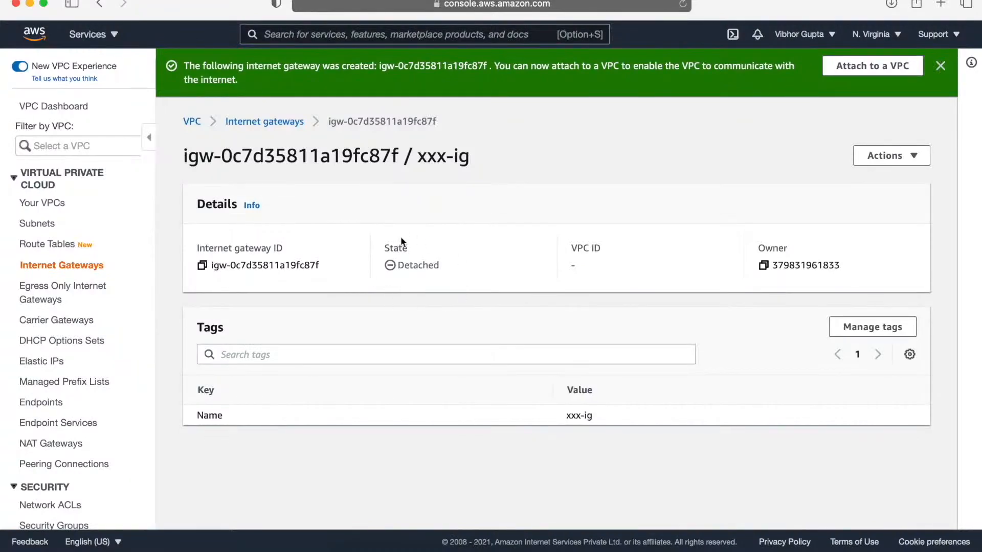
# - Attach the xxx-ig internet gateway to the xxx-vpc-1 VPC
pyautogui.click(882, 156)
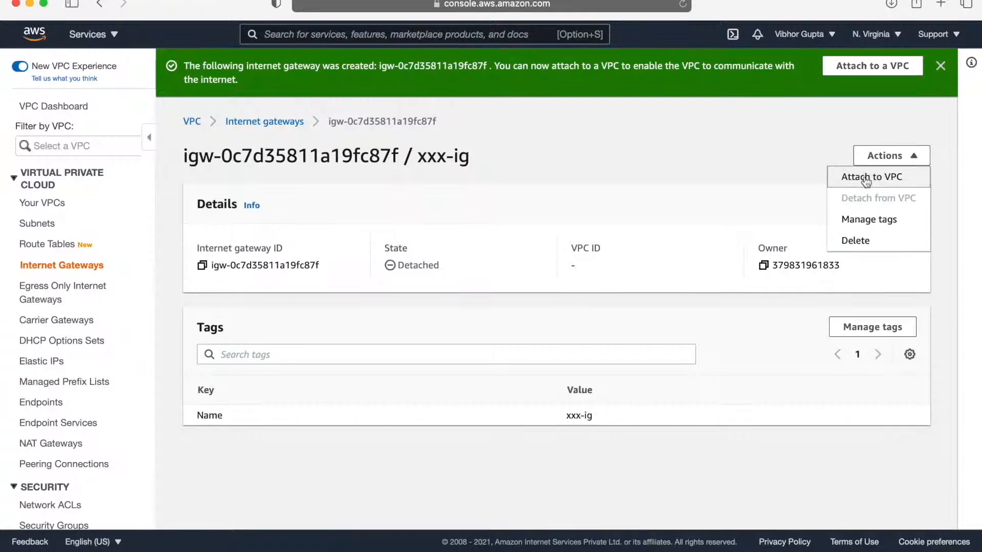
pyautogui.click(864, 175)
pyautogui.click(270, 237)
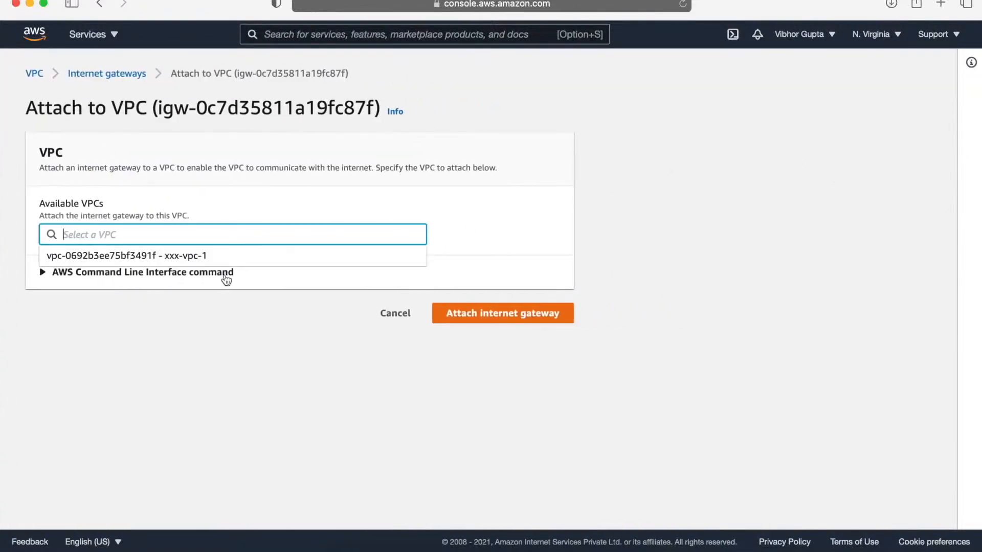
pyautogui.click(234, 260)
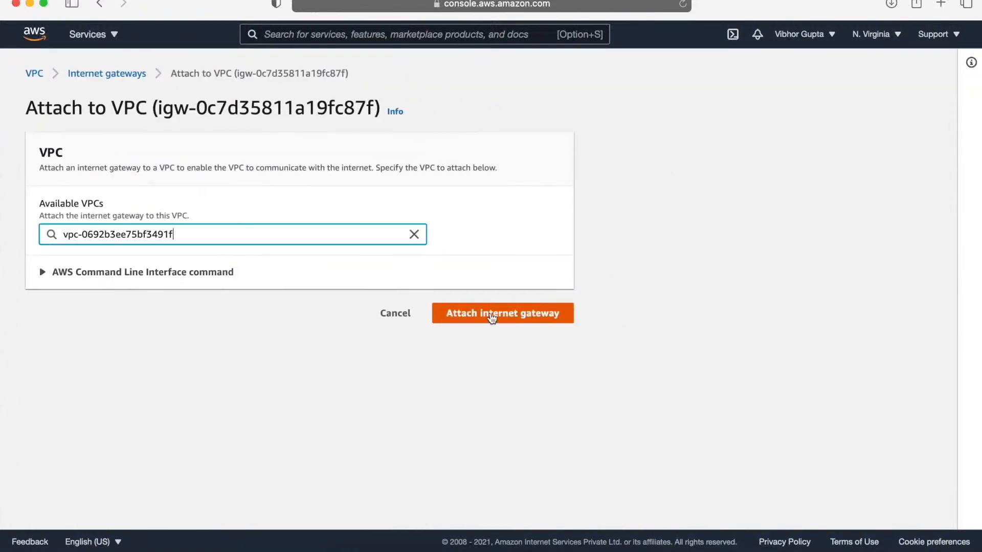
pyautogui.click(489, 314)
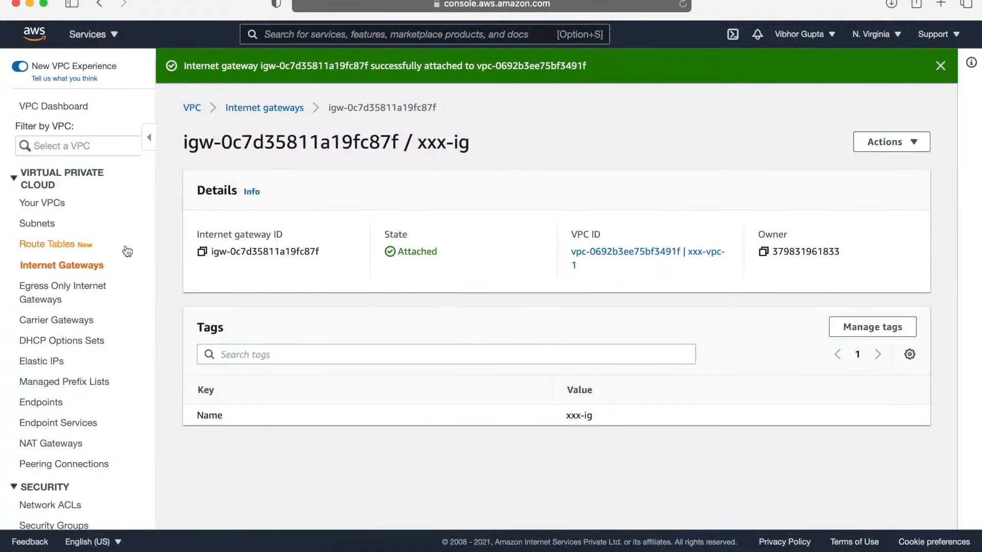
# - Start creating a subnet and choose xxx-vpc-1 as its VPC
pyautogui.click(37, 225)
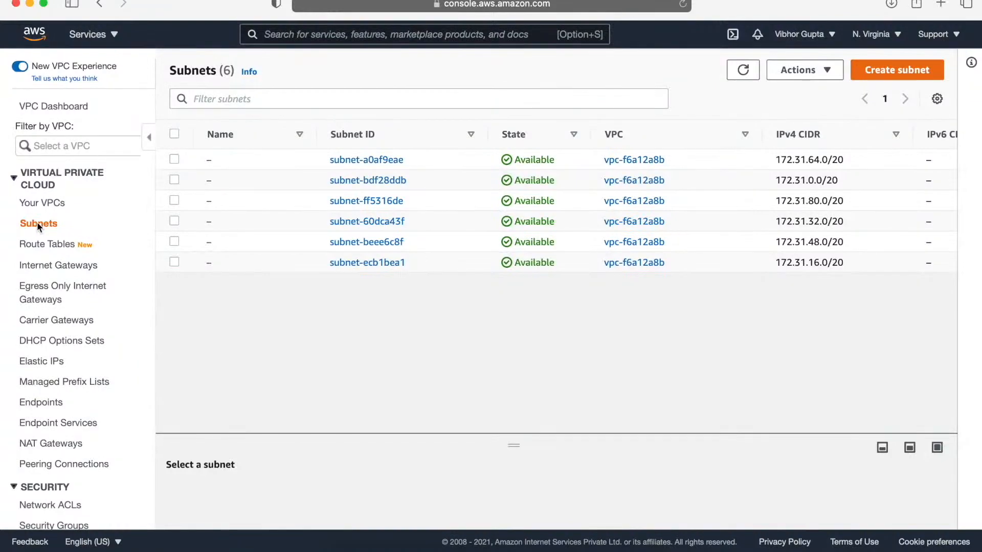
pyautogui.click(885, 81)
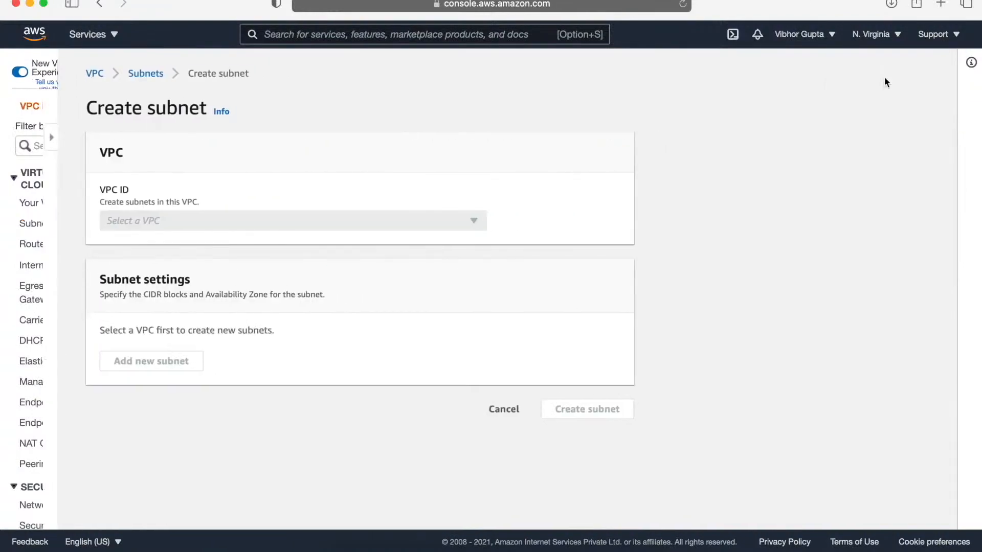
pyautogui.click(285, 220)
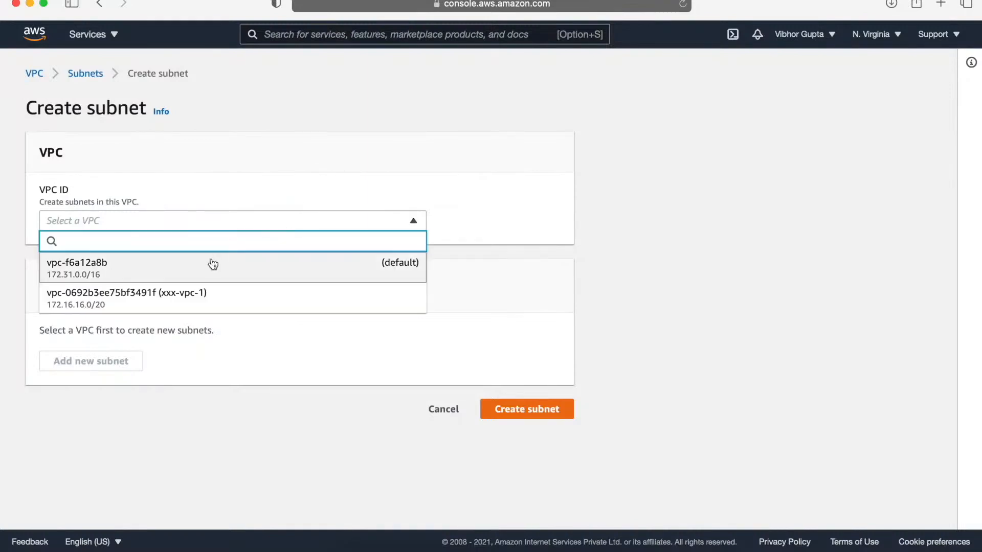
pyautogui.click(197, 305)
pyautogui.scroll(-5, 146, 385)
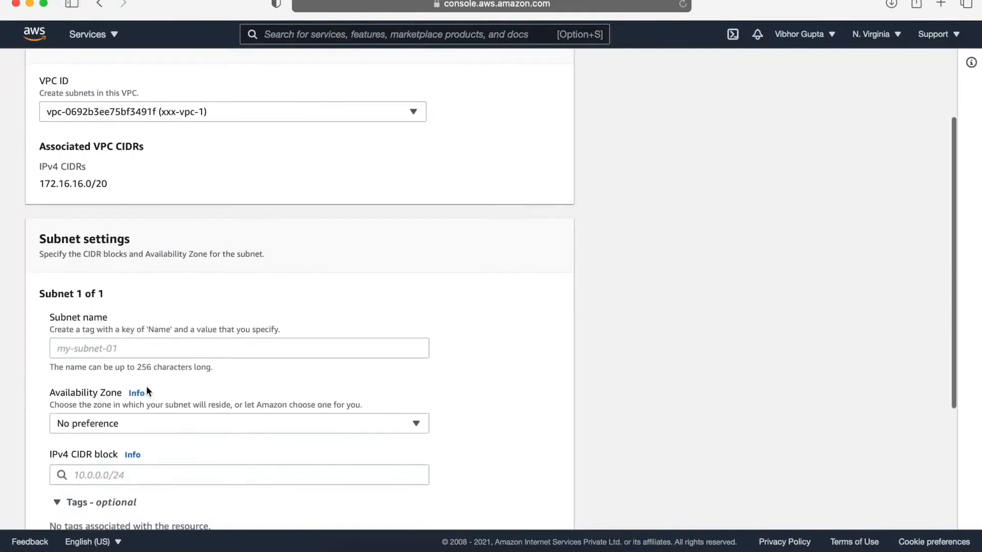
# - Name the first subnet xxx-public and place it in availability zone us-east-1a
pyautogui.click(156, 342)
pyautogui.write('xx')
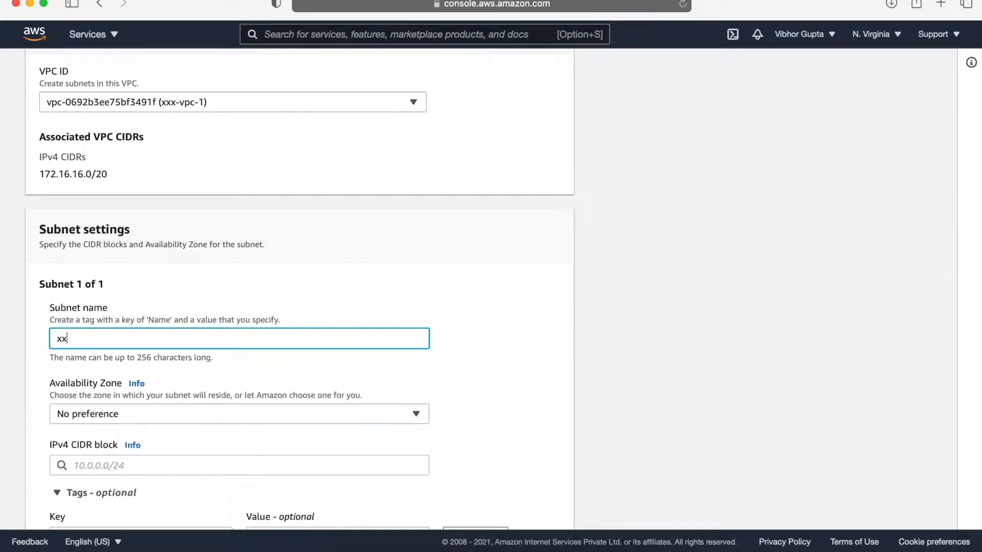
pyautogui.write('x-public')
pyautogui.scroll(-3, 103, 309)
pyautogui.click(112, 307)
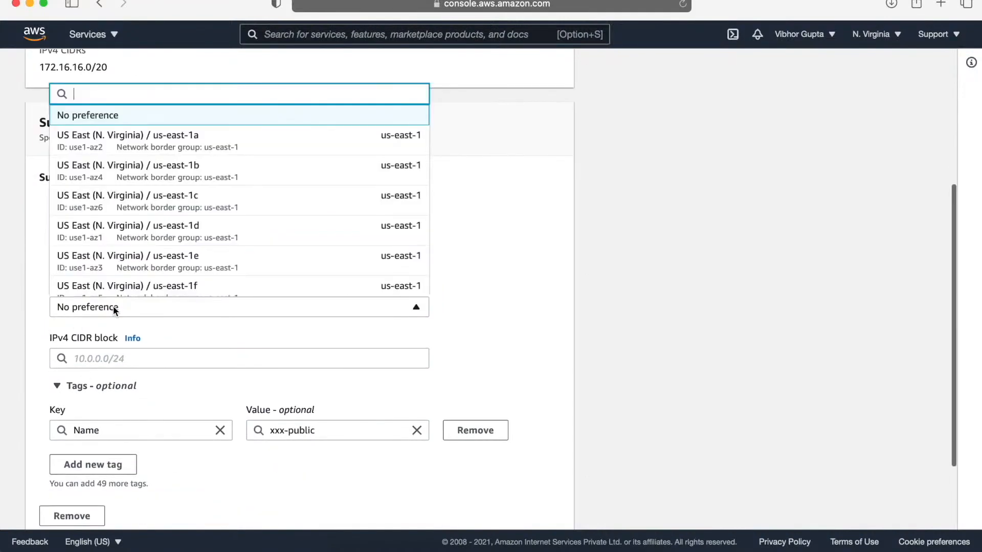
pyautogui.click(214, 151)
# - Set the xxx-public subnet's IPv4 CIDR block to 172.16.20.0/24
pyautogui.scroll(-2, 146, 321)
pyautogui.click(128, 297)
pyautogui.write('17')
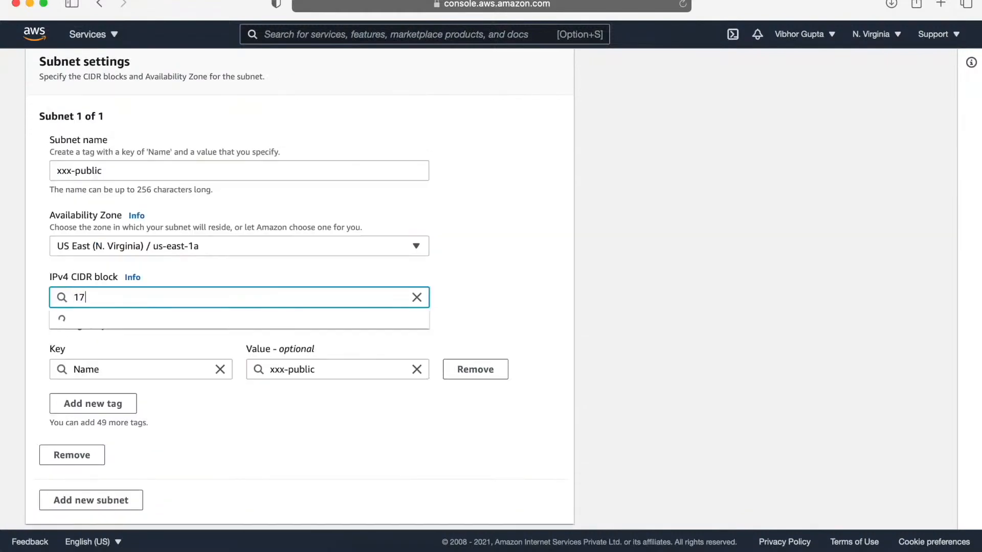
pyautogui.write('2.16.2')
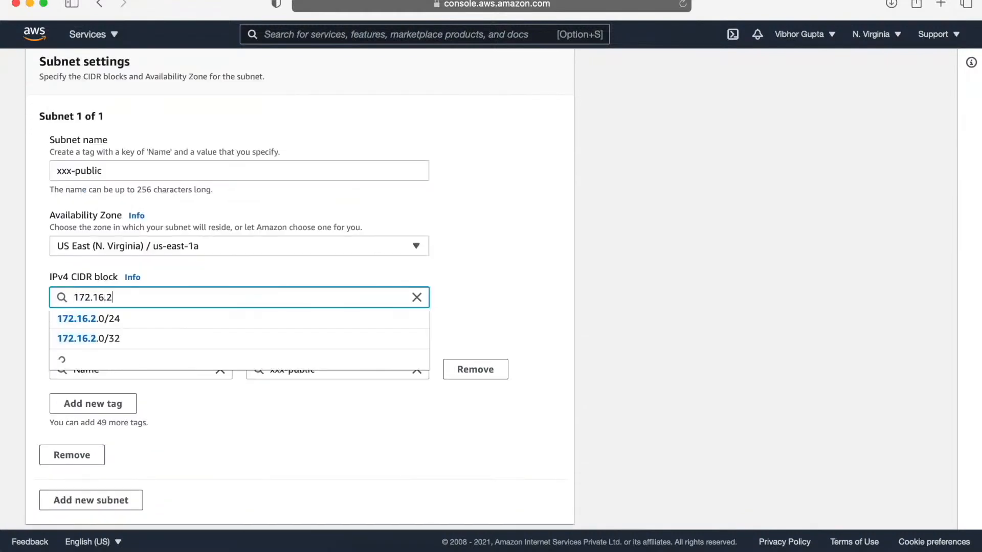
pyautogui.write('0.0/')
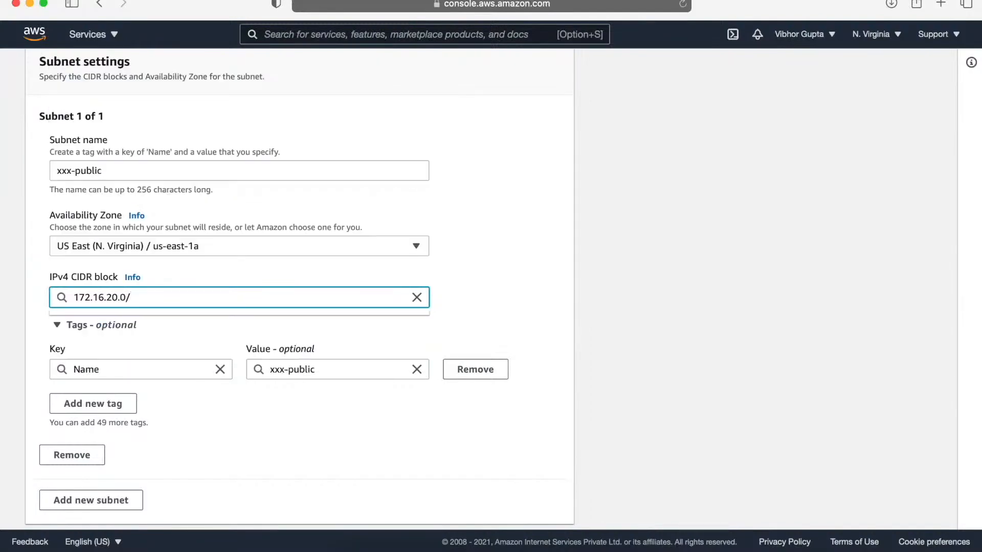
pyautogui.write('24')
pyautogui.scroll(-1, 490, 290)
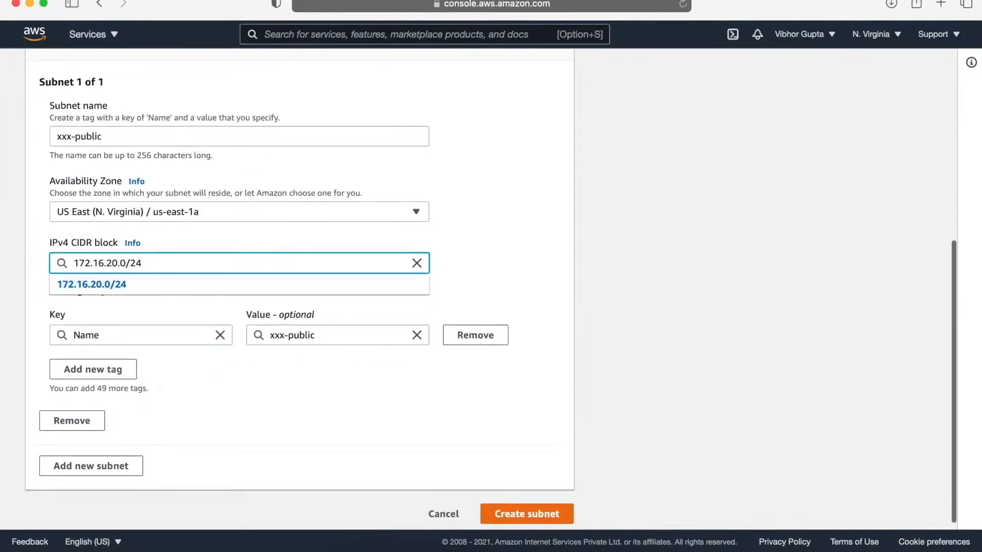
pyautogui.click(486, 254)
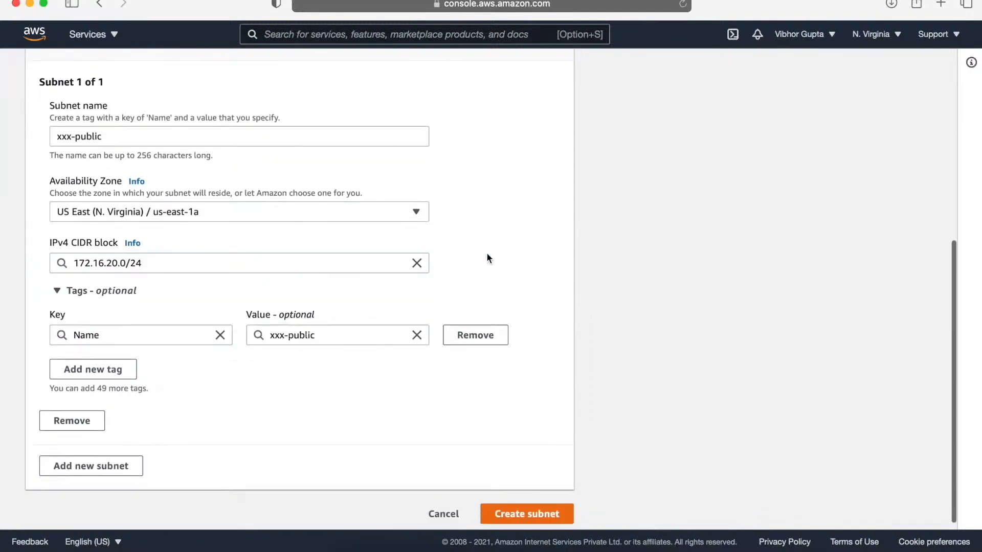
# - Add a second subnet named xxx-private and place it in availability zone us-east-1a
pyautogui.click(117, 470)
pyautogui.scroll(-5, 154, 460)
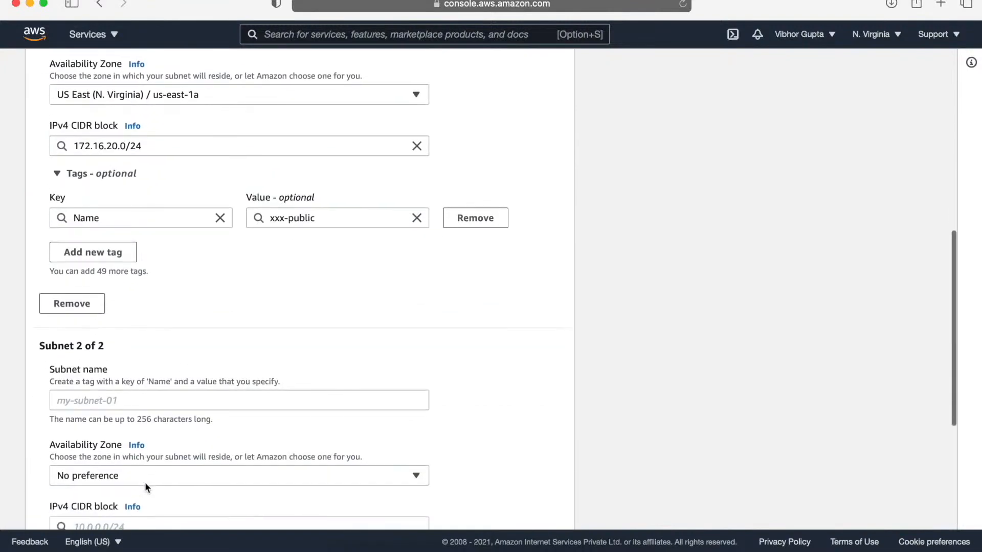
pyautogui.click(149, 388)
pyautogui.write('xxx-private')
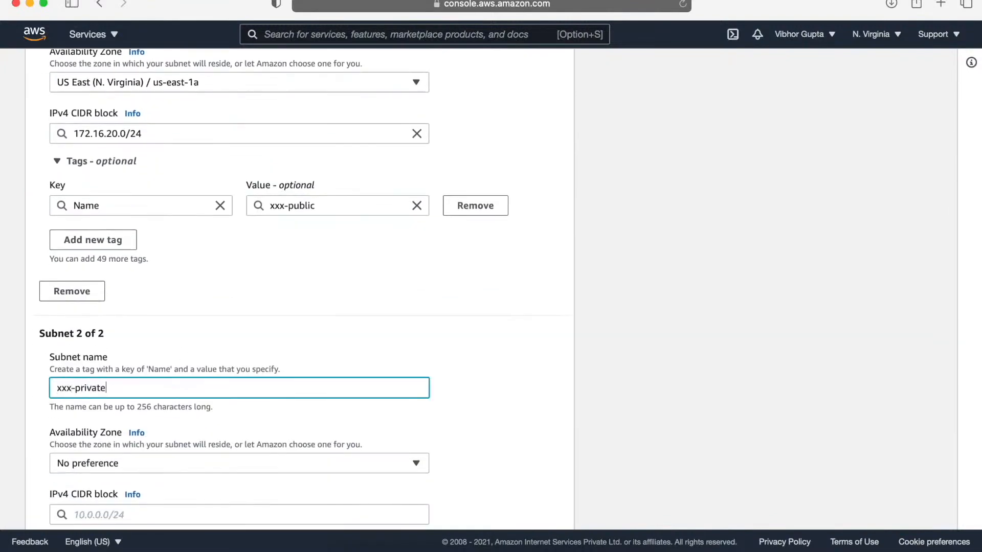
pyautogui.scroll(-2, 300, 289)
pyautogui.click(129, 352)
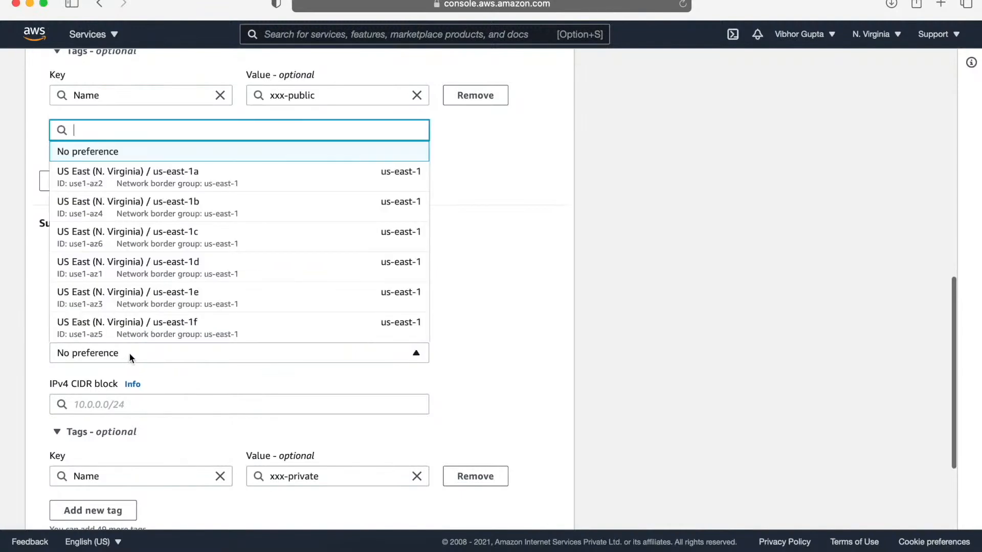
pyautogui.click(184, 185)
# - Set the xxx-private subnet's IPv4 CIDR block to 172.16.30.0/24
pyautogui.click(131, 401)
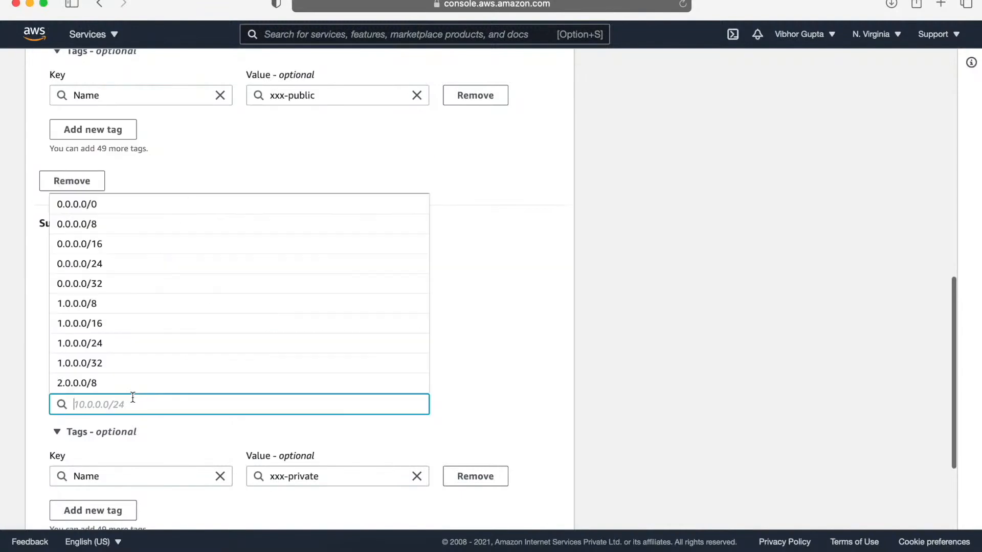
pyautogui.write('172.1')
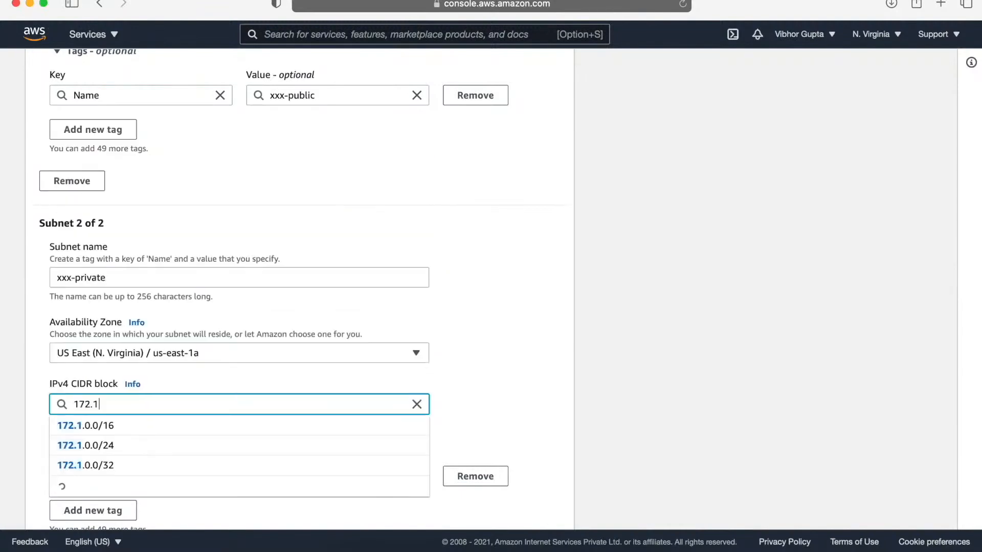
pyautogui.write('6.30')
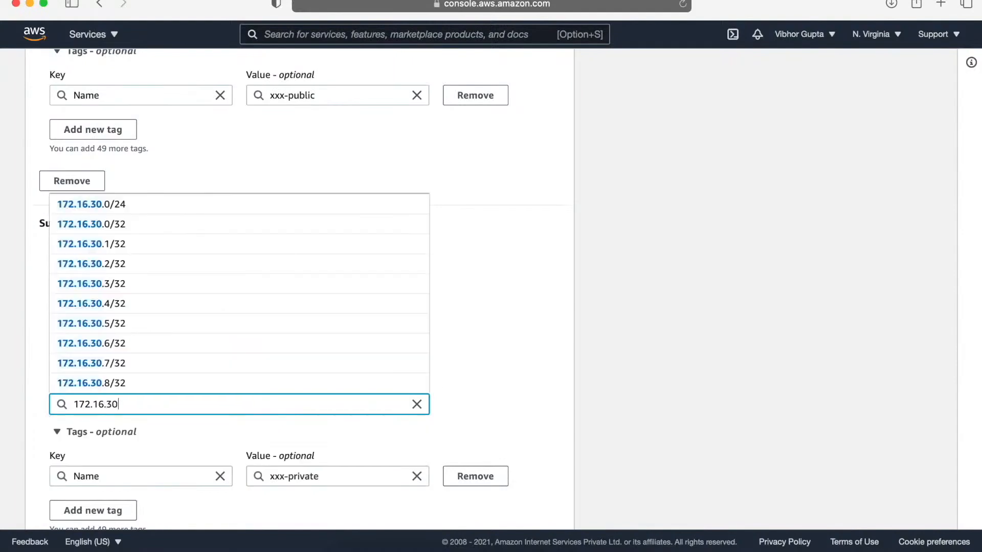
pyautogui.write('.0/24')
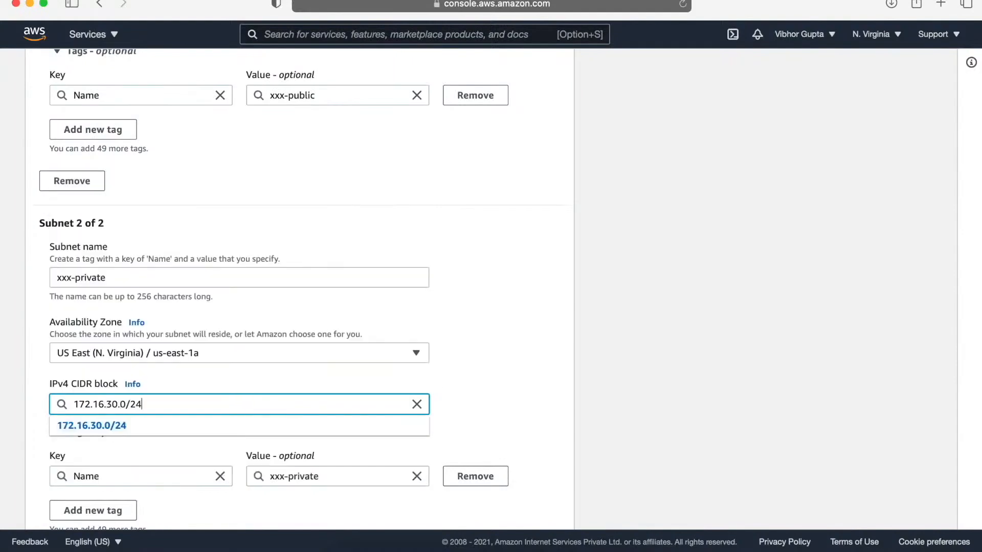
pyautogui.scroll(2, 496, 290)
pyautogui.scroll(-1, 495, 290)
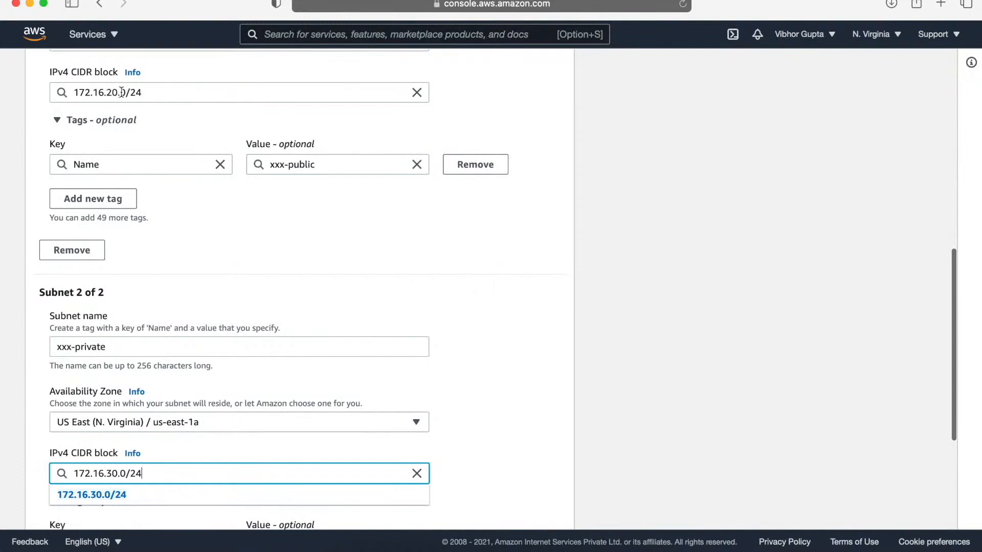
# - Finish the subnet setup by creating both the xxx-public and xxx-private subnets
pyautogui.click(189, 453)
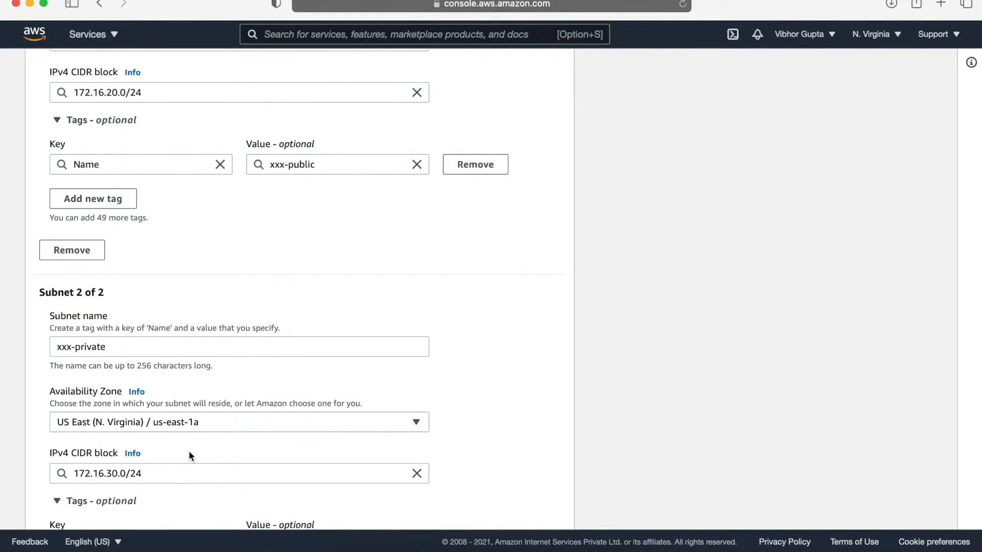
pyautogui.scroll(-5, 188, 450)
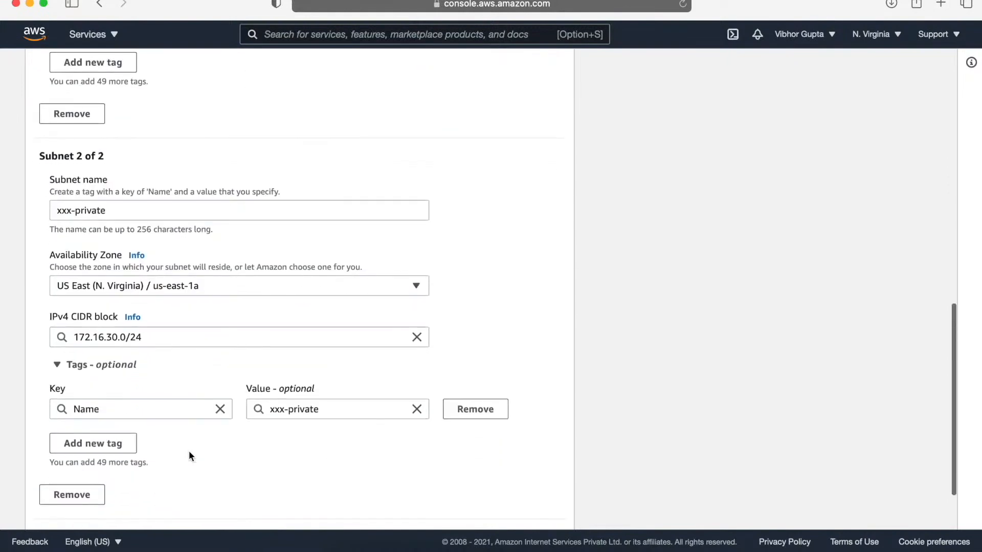
pyautogui.click(502, 514)
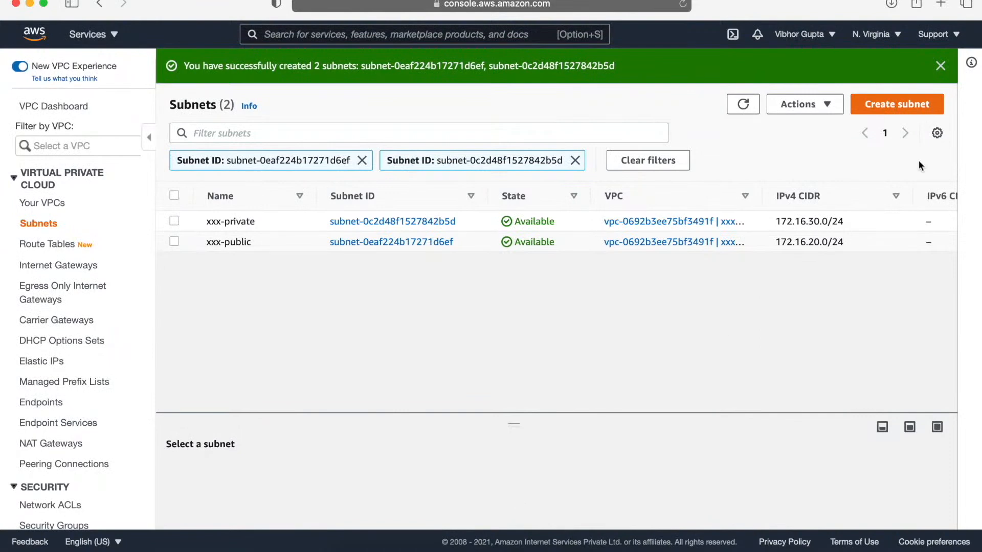
# - Enable auto-assignment of public IPv4 addresses for the xxx-public subnet and save the setting
pyautogui.click(174, 242)
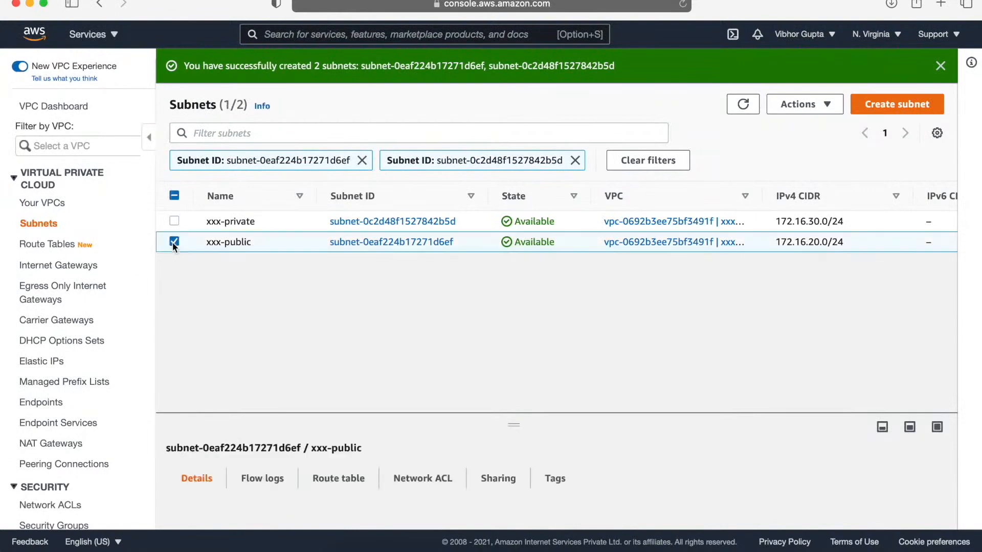
pyautogui.click(818, 104)
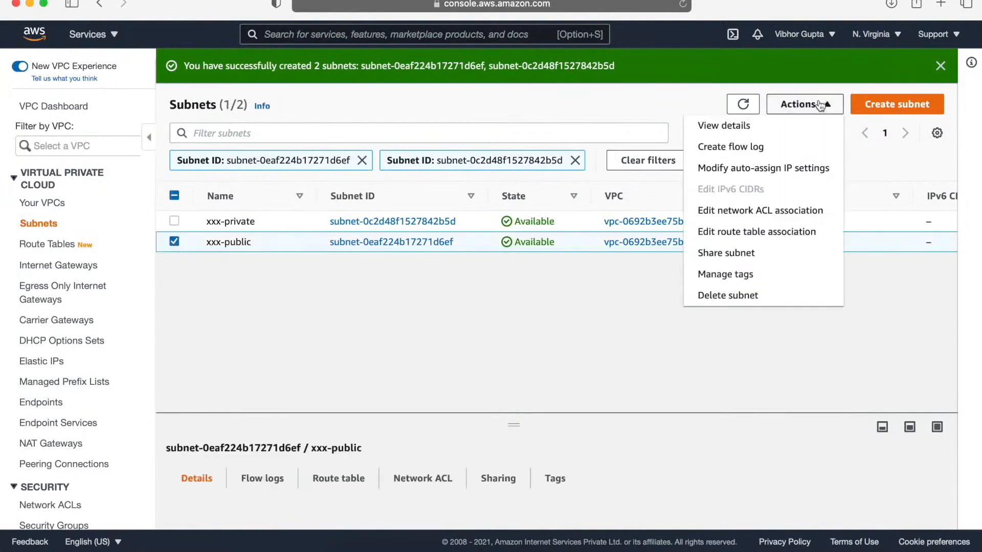
pyautogui.click(773, 174)
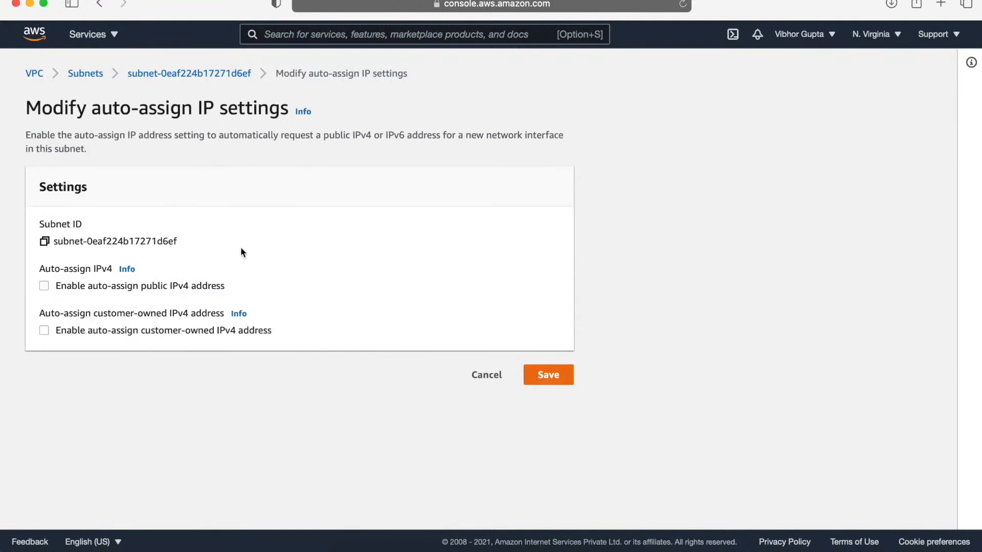
pyautogui.click(44, 286)
pyautogui.click(557, 390)
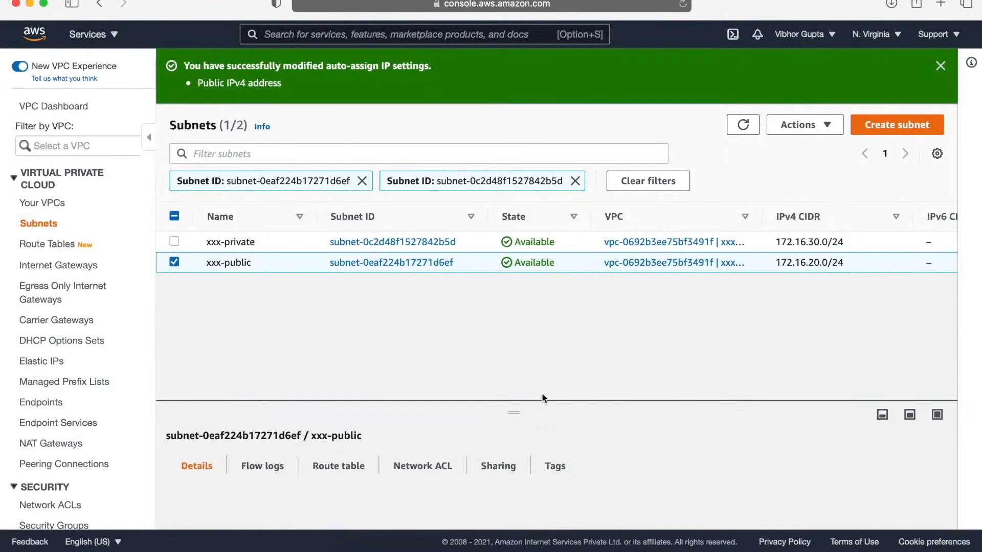
# - Create a route table named xxx-public in the xxx-vpc-1 VPC
pyautogui.click(64, 244)
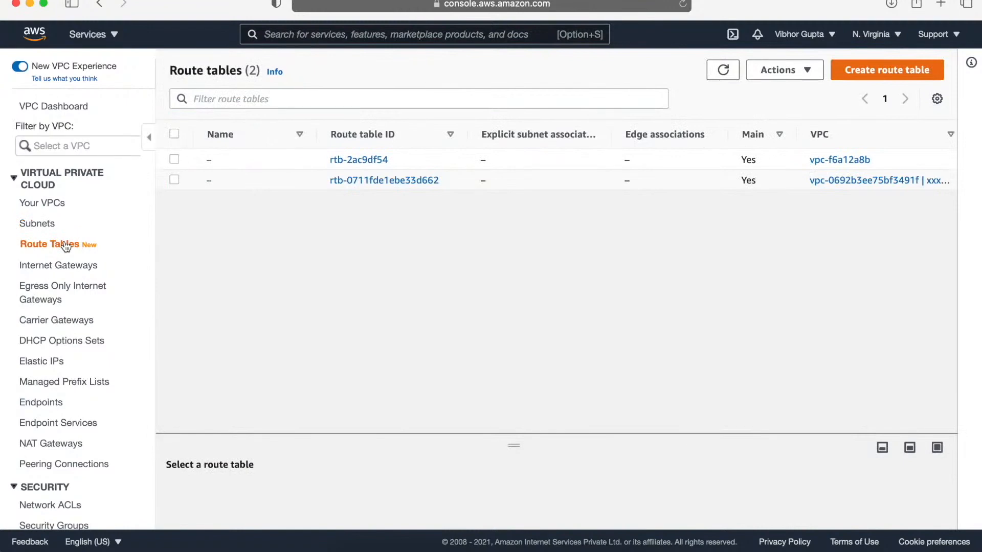
pyautogui.click(887, 70)
pyautogui.write('xxx-public')
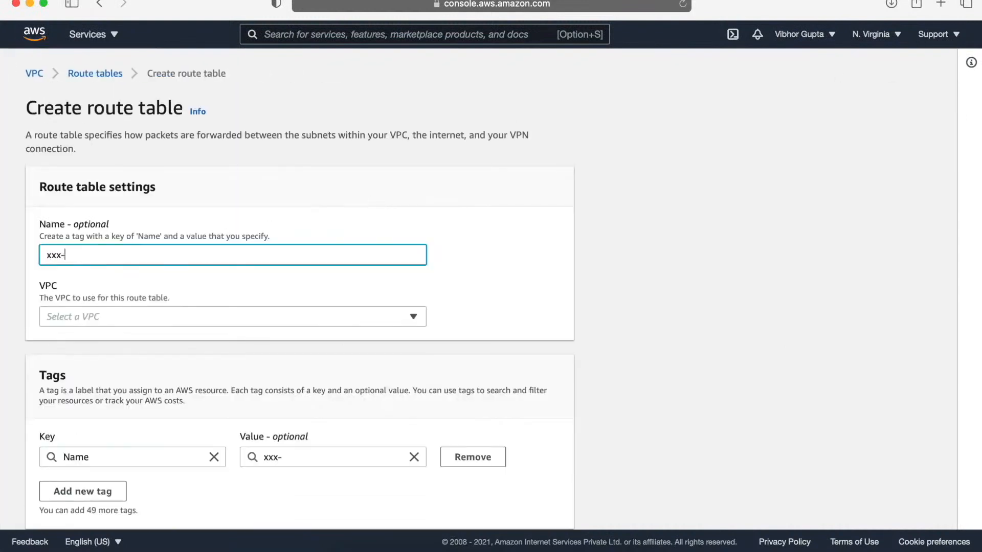
pyautogui.click(184, 320)
pyautogui.click(140, 379)
pyautogui.scroll(-2, 138, 377)
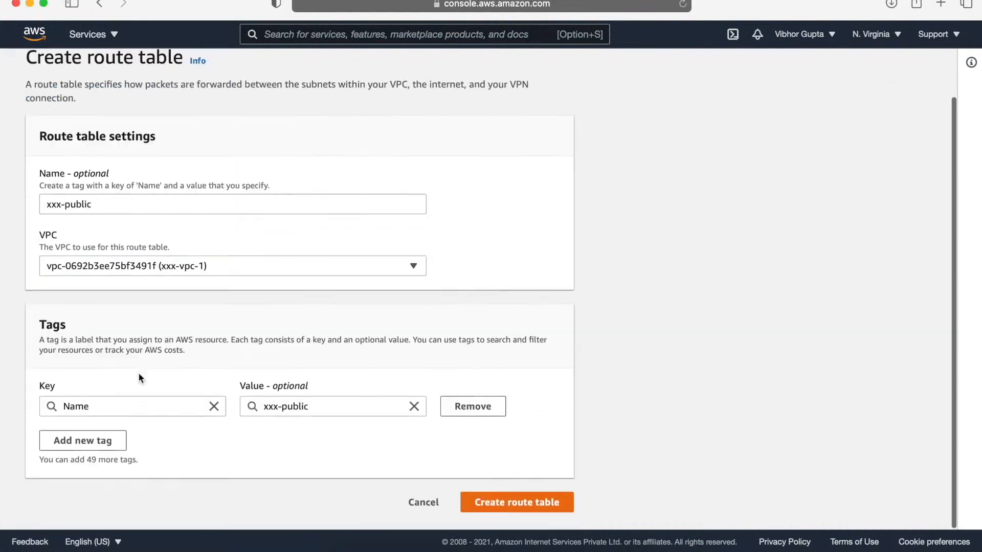
pyautogui.click(502, 508)
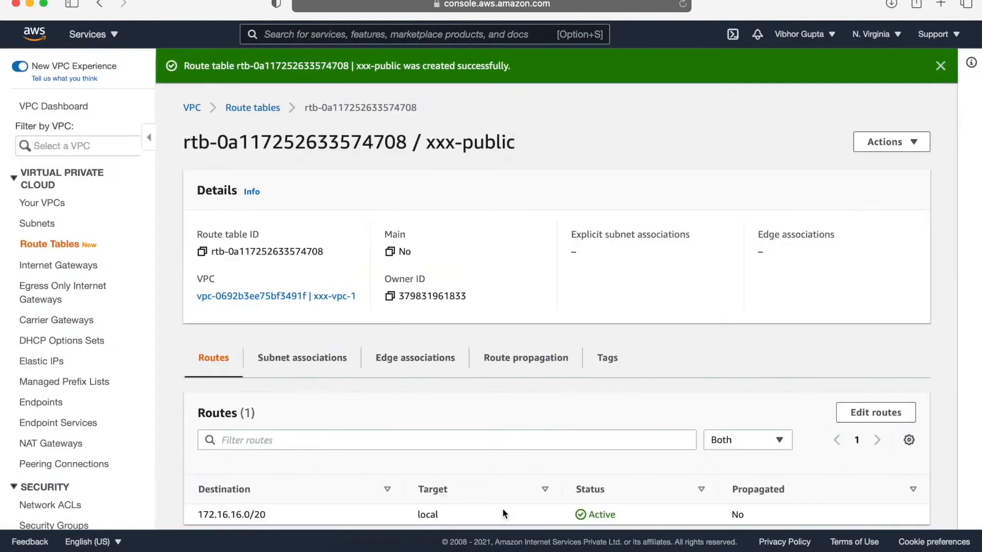
# - Add a route to the xxx-public route table with destination 0.0.0.0/0 targeting internet gateway igw-0c7d35811a19fc87f, and save it
pyautogui.scroll(-2, 495, 453)
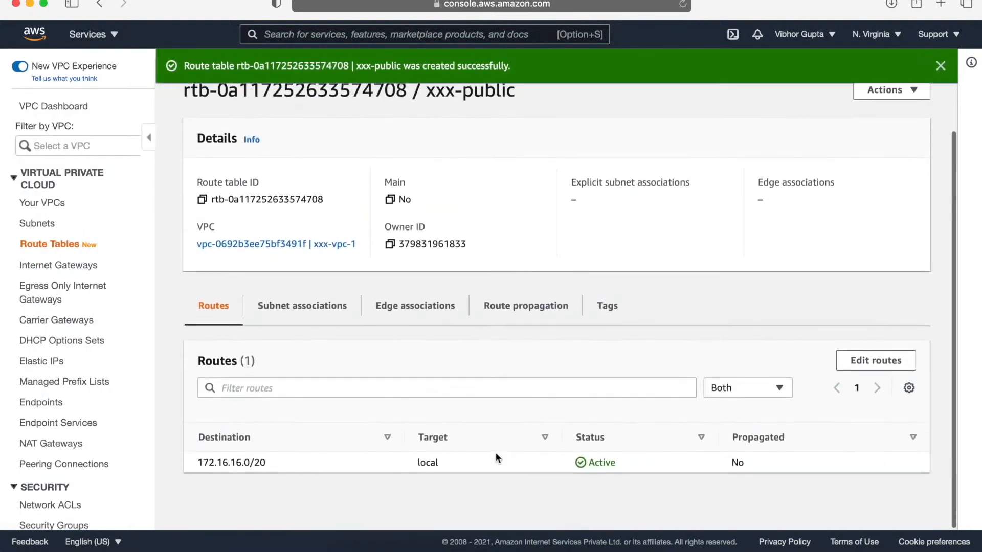
pyautogui.click(869, 364)
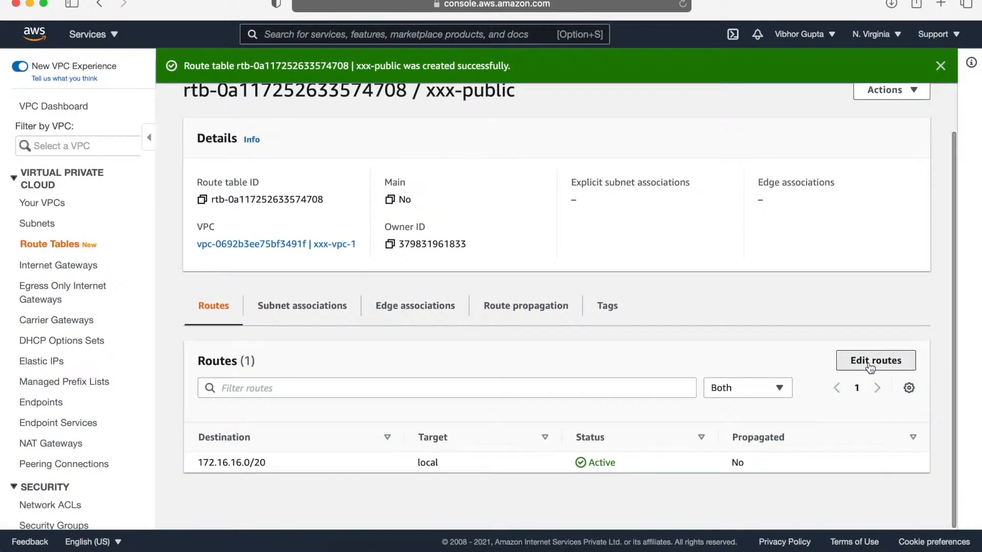
pyautogui.click(72, 240)
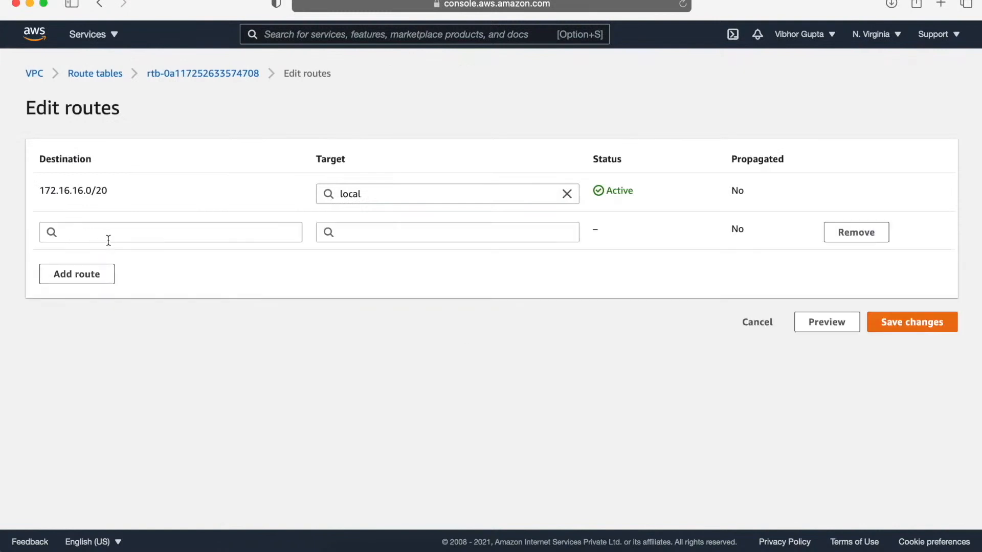
pyautogui.click(93, 237)
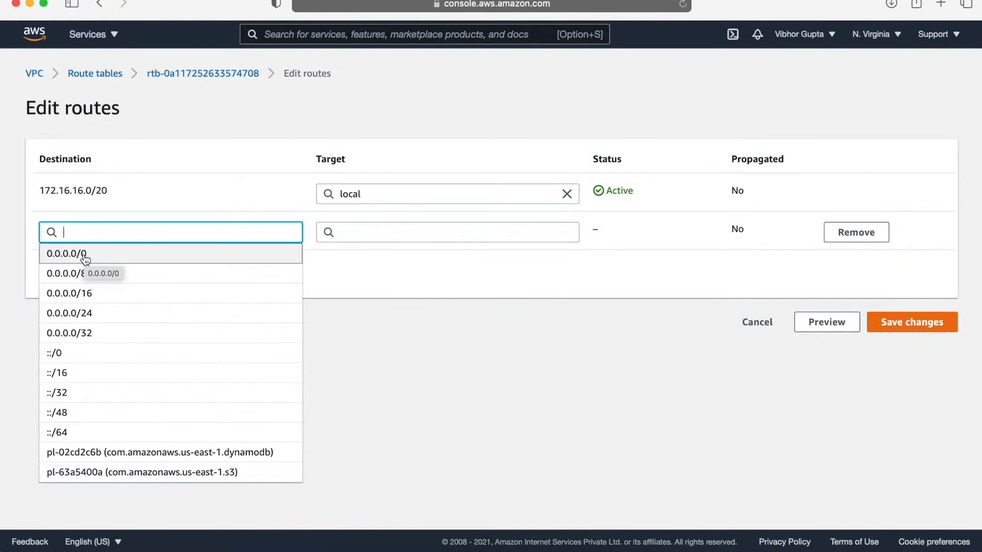
pyautogui.click(84, 256)
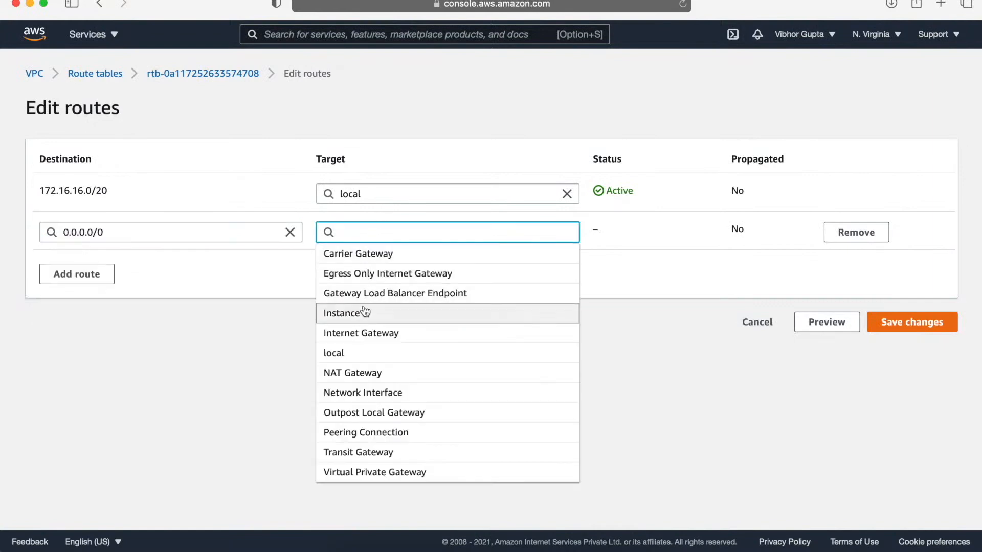
pyautogui.click(361, 333)
pyautogui.click(418, 256)
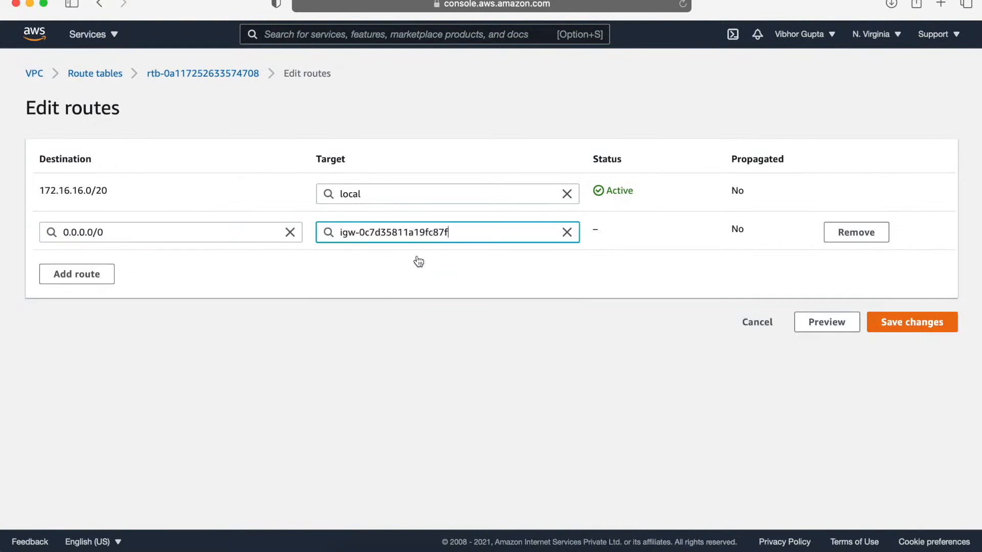
pyautogui.click(919, 328)
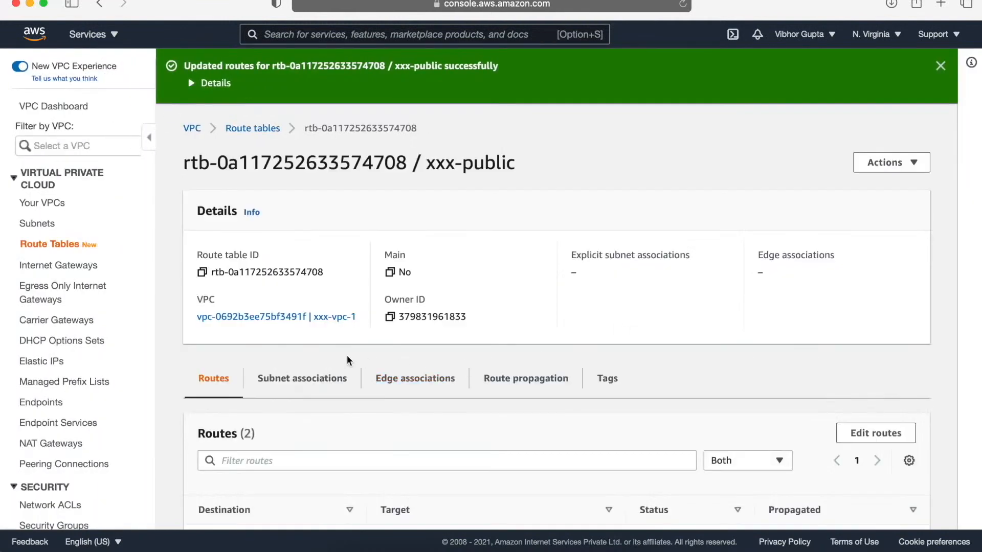
# - Associate the xxx-public subnet with the xxx-public route table and save the association
pyautogui.click(316, 378)
pyautogui.scroll(-1, 318, 385)
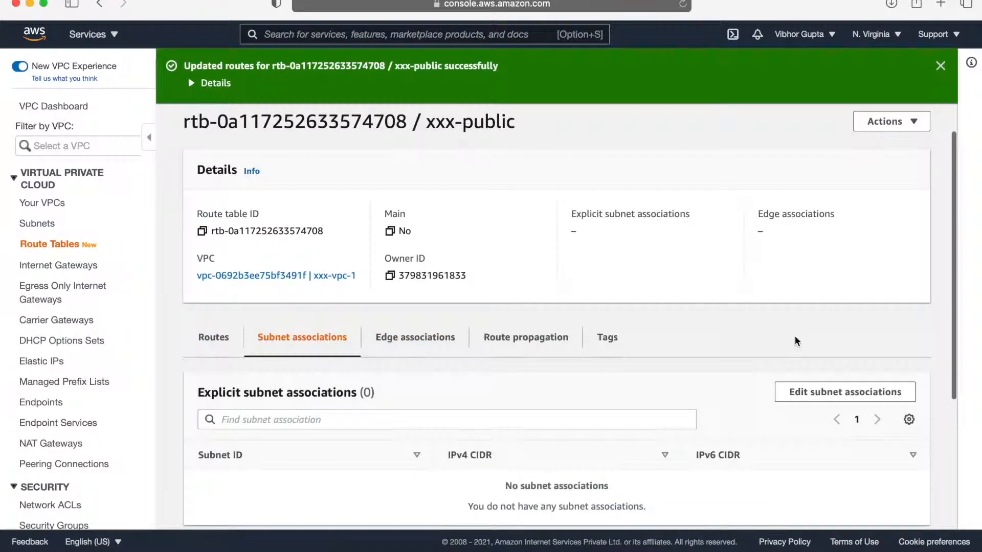
pyautogui.click(818, 396)
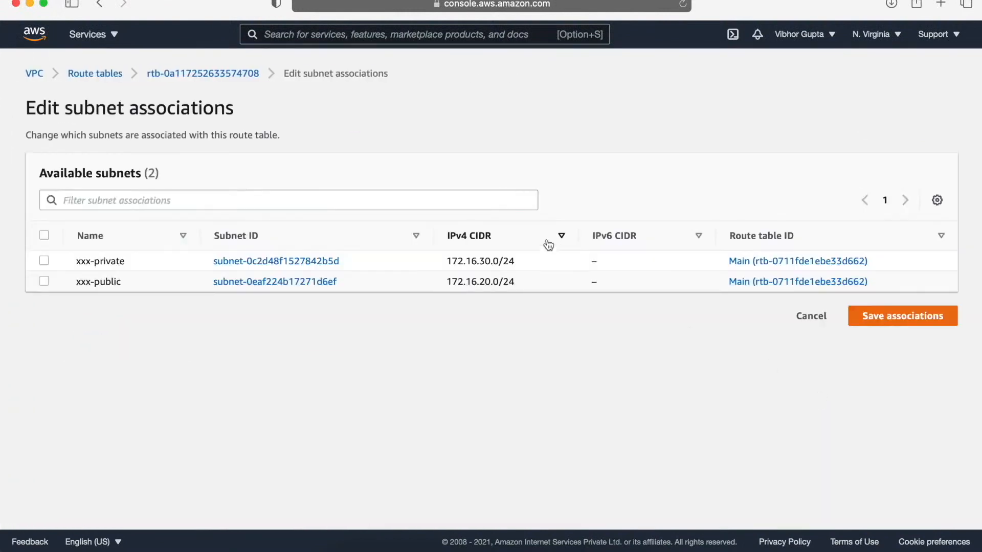
pyautogui.click(43, 285)
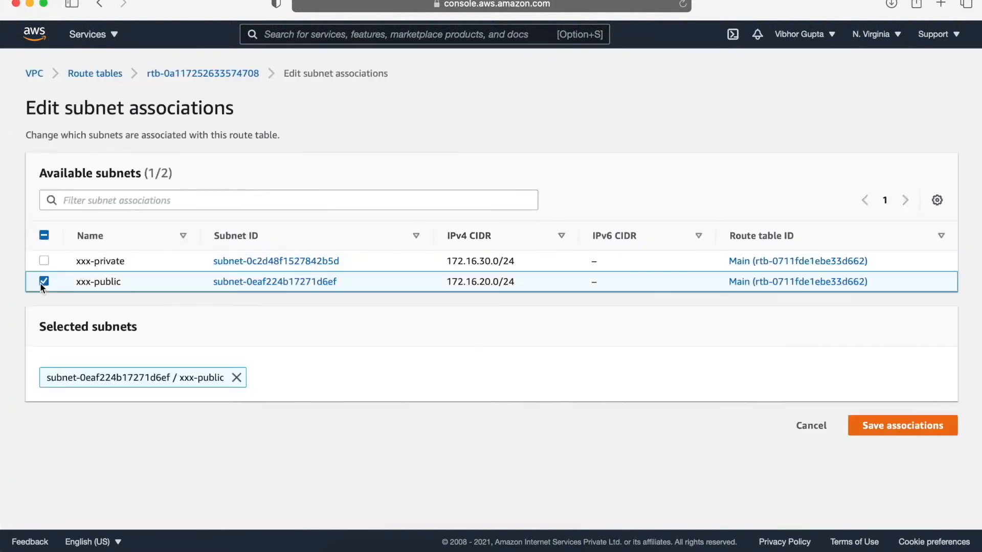
pyautogui.click(916, 434)
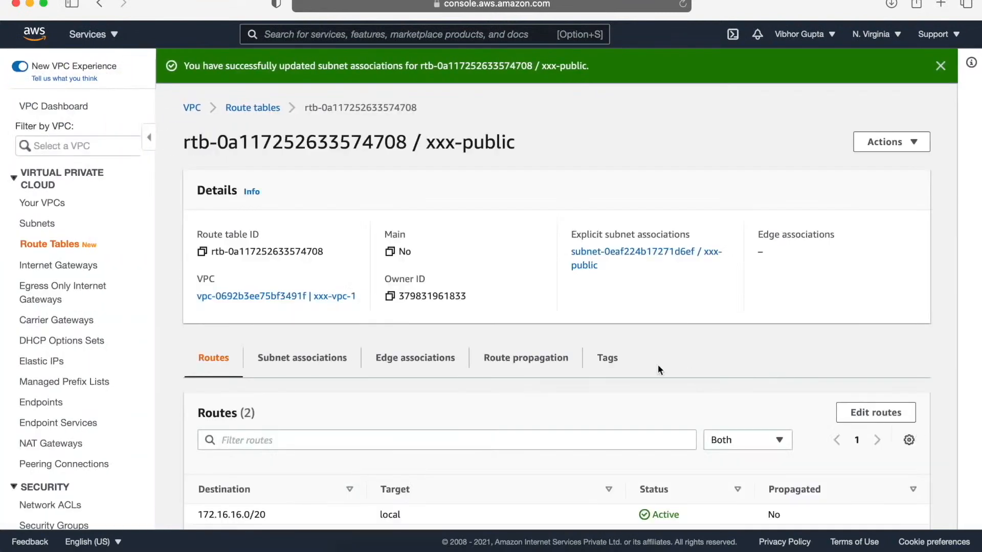
pyautogui.scroll(-3, 471, 337)
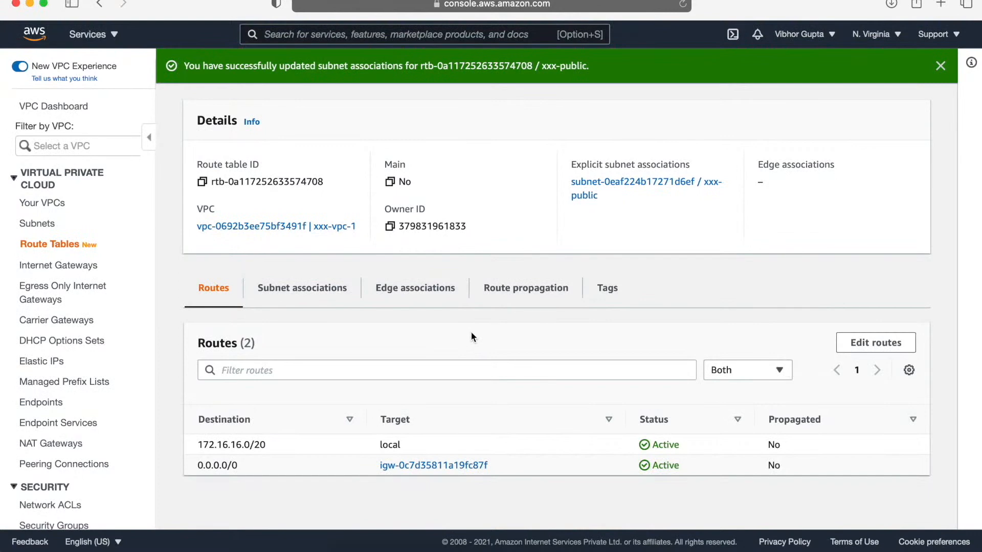
# - Create a second route table named xxx-private in the xxx-vpc-1 VPC
pyautogui.click(54, 244)
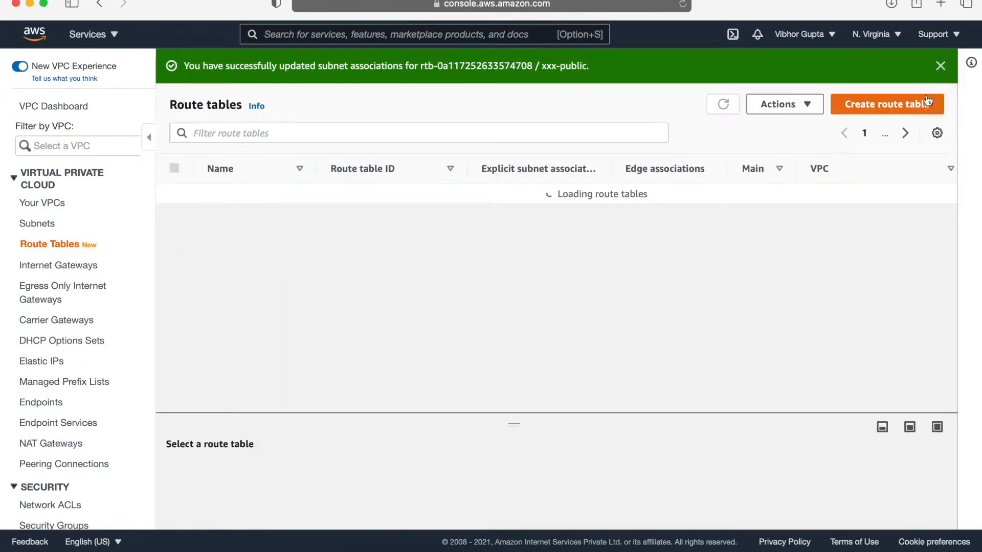
pyautogui.click(864, 105)
pyautogui.write('xxx-private')
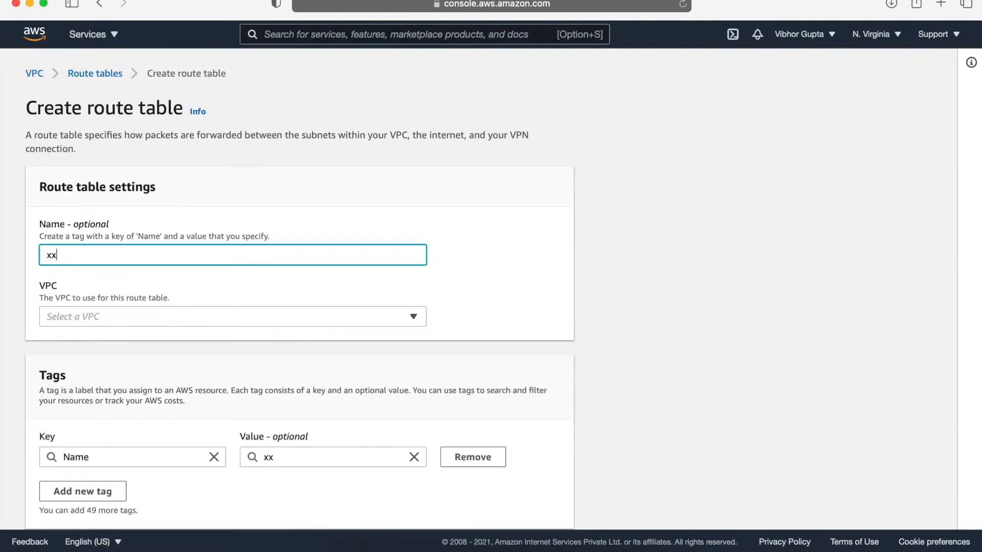
pyautogui.scroll(-2, 176, 278)
pyautogui.click(176, 273)
pyautogui.click(159, 329)
pyautogui.click(504, 506)
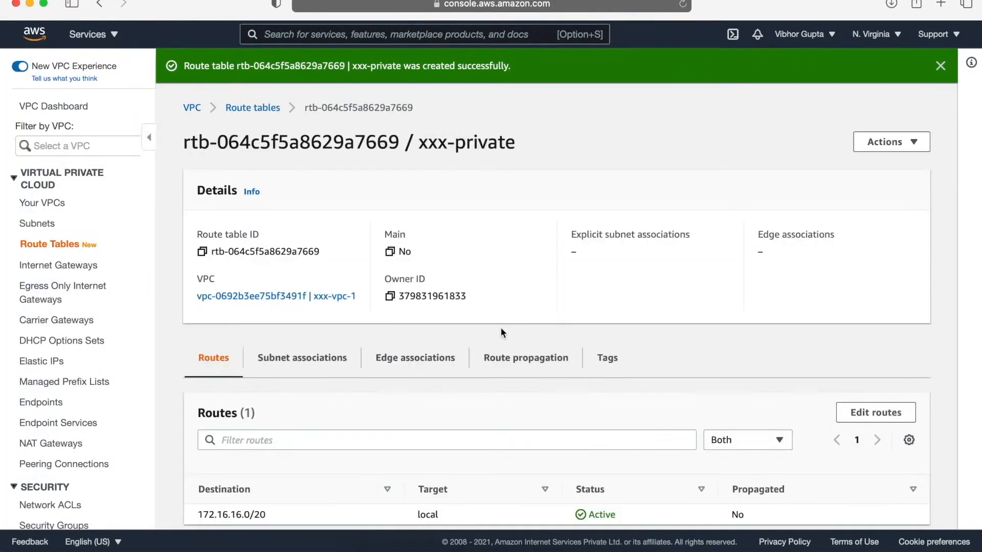
# - Associate the xxx-private subnet with the xxx-private route table and save the association
pyautogui.scroll(-2, 501, 331)
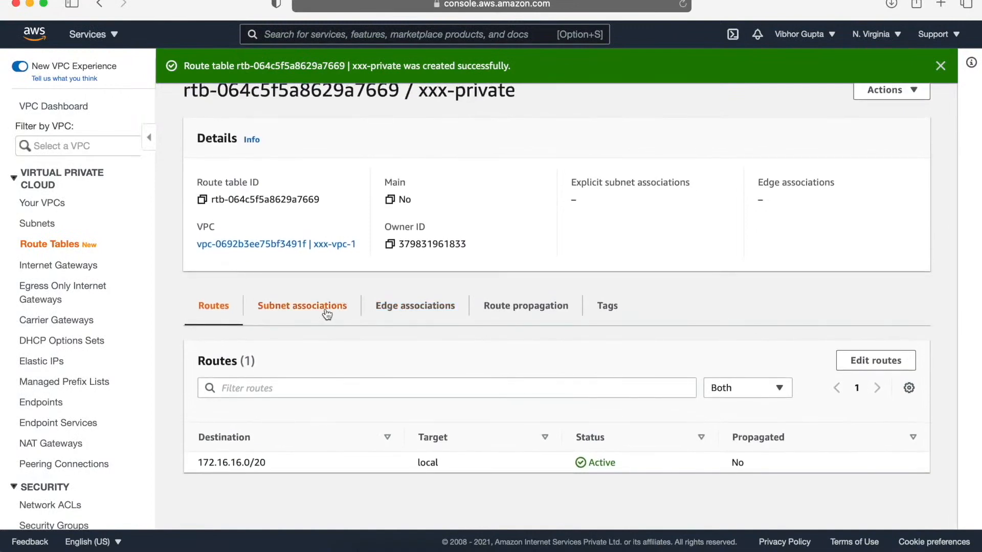
pyautogui.click(325, 308)
pyautogui.scroll(-4, 724, 290)
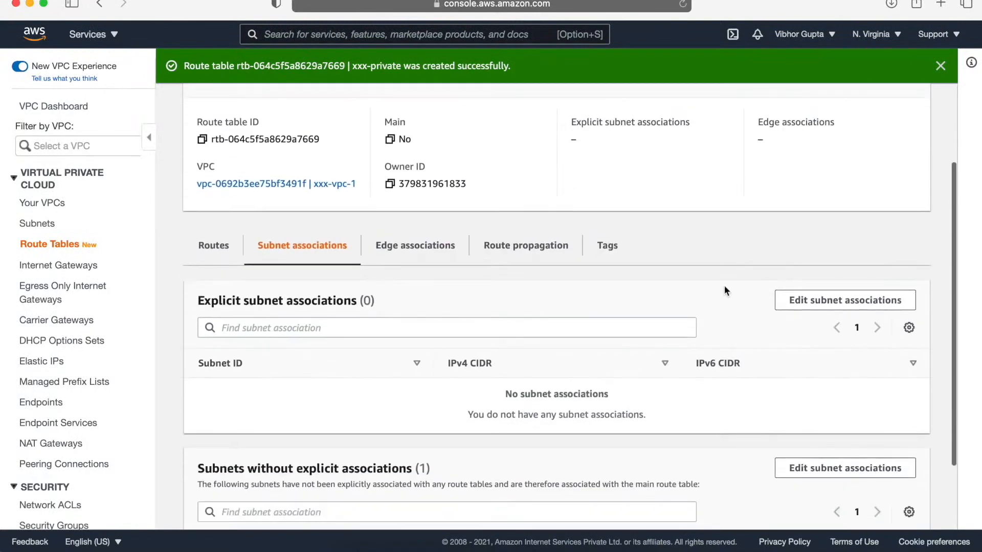
pyautogui.click(809, 300)
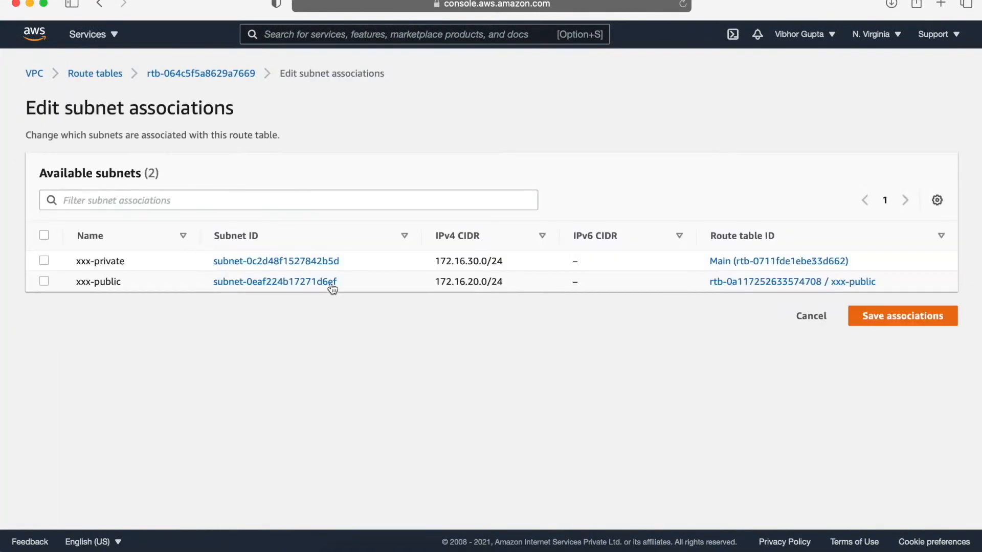
pyautogui.click(44, 261)
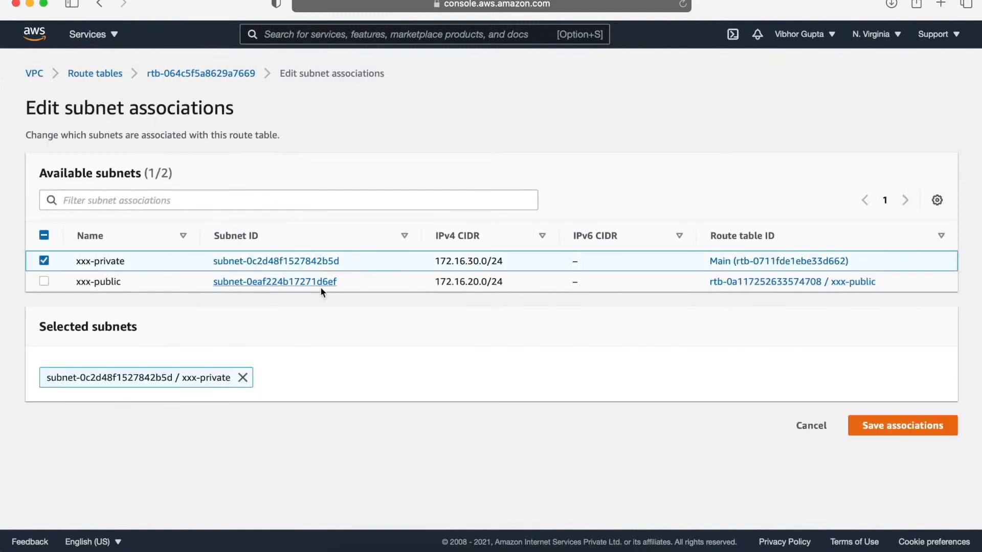
pyautogui.click(909, 428)
pyautogui.scroll(-2, 465, 348)
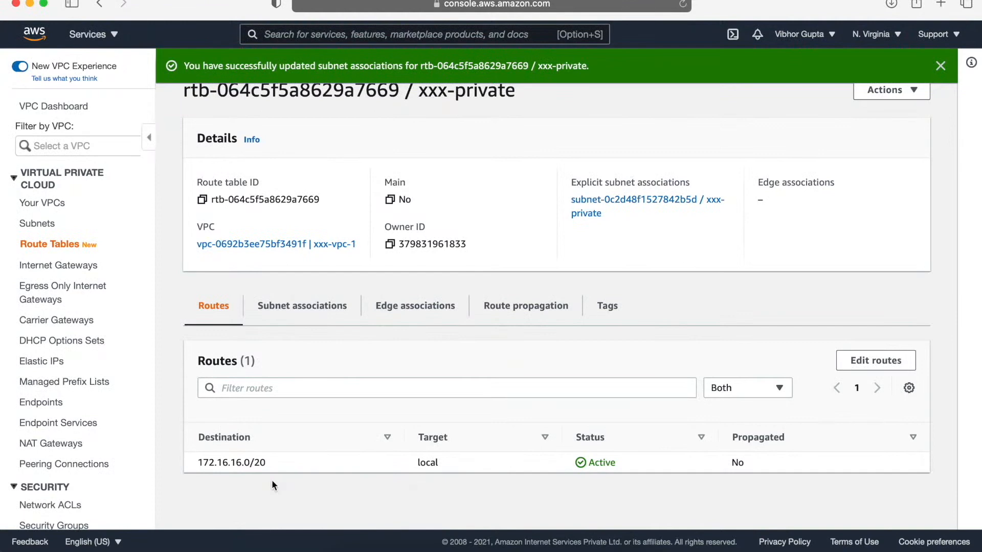
# - Find the EC2 service, go to its instances, and start launching a new instance
pyautogui.click(414, 37)
pyautogui.write('ec2')
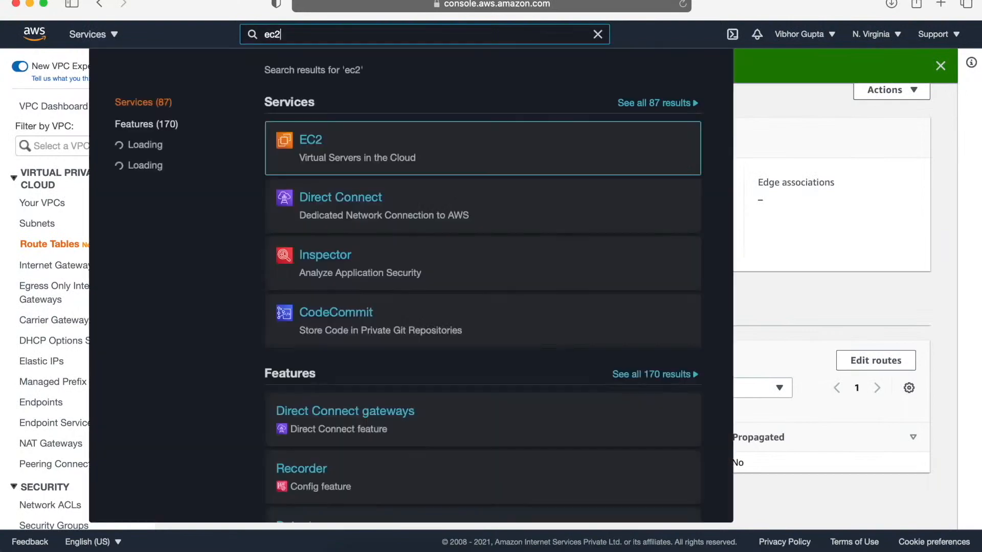
pyautogui.click(311, 141)
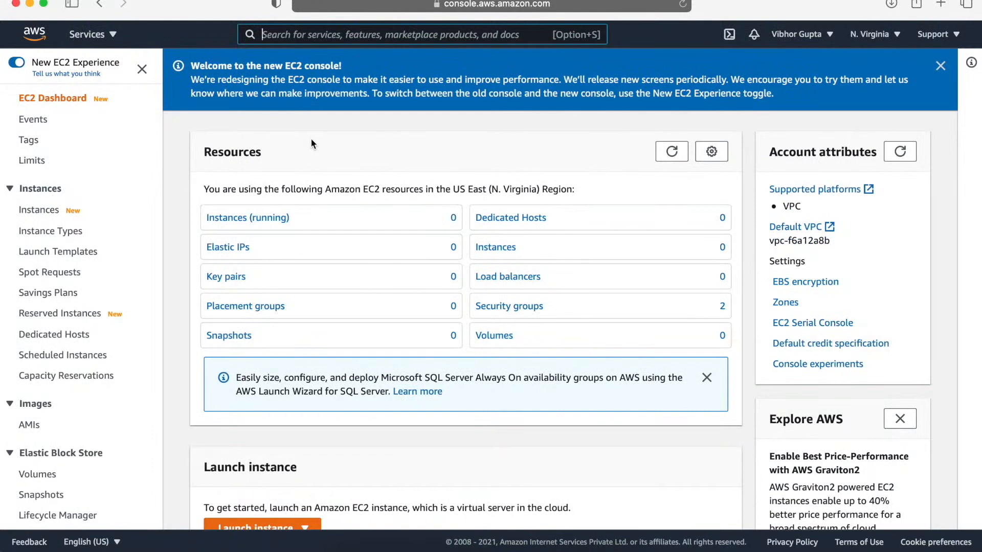
pyautogui.click(48, 210)
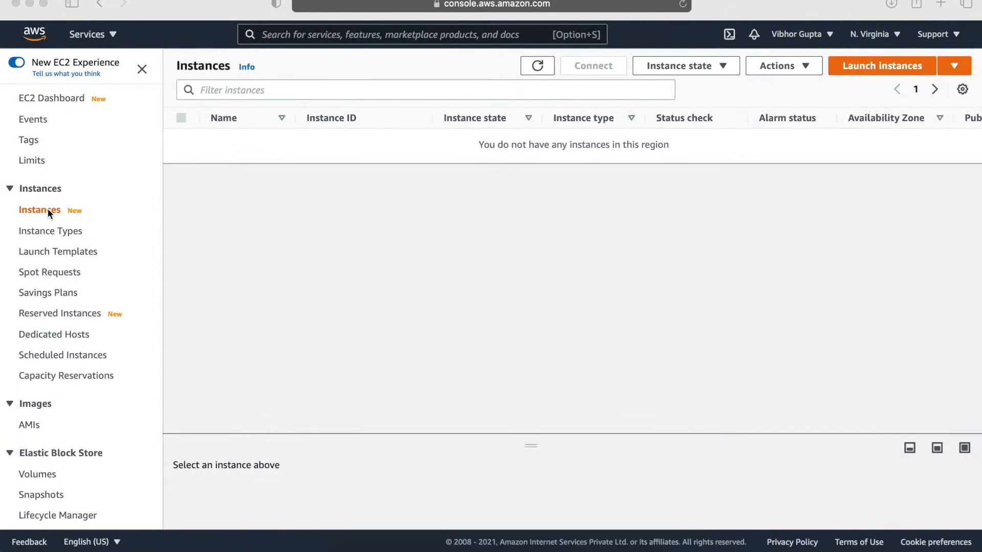
pyautogui.click(879, 66)
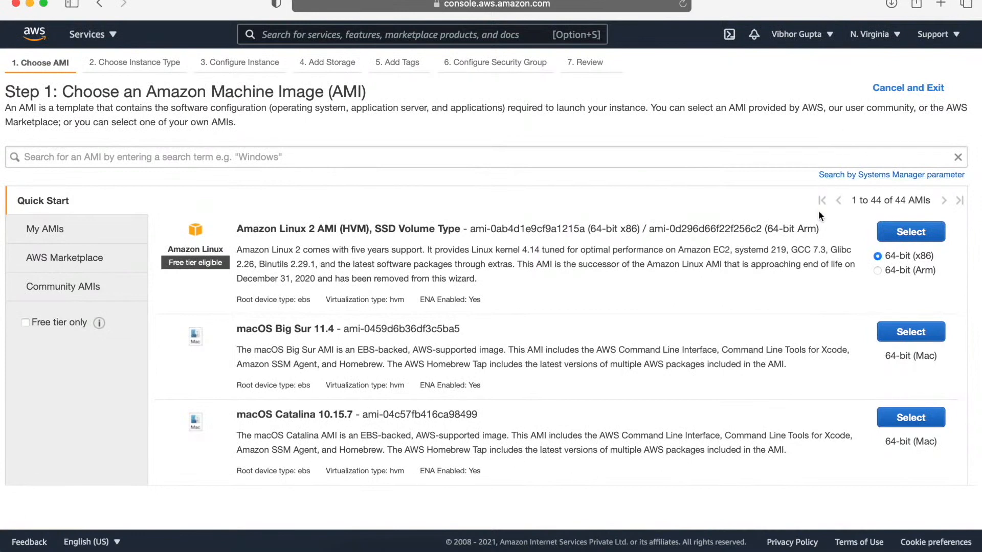
# - Select the 64-bit x86 Amazon Linux 2 AMI, keep the t2.micro type, and place the instance in xxx-vpc-1's xxx-public subnet
pyautogui.click(908, 235)
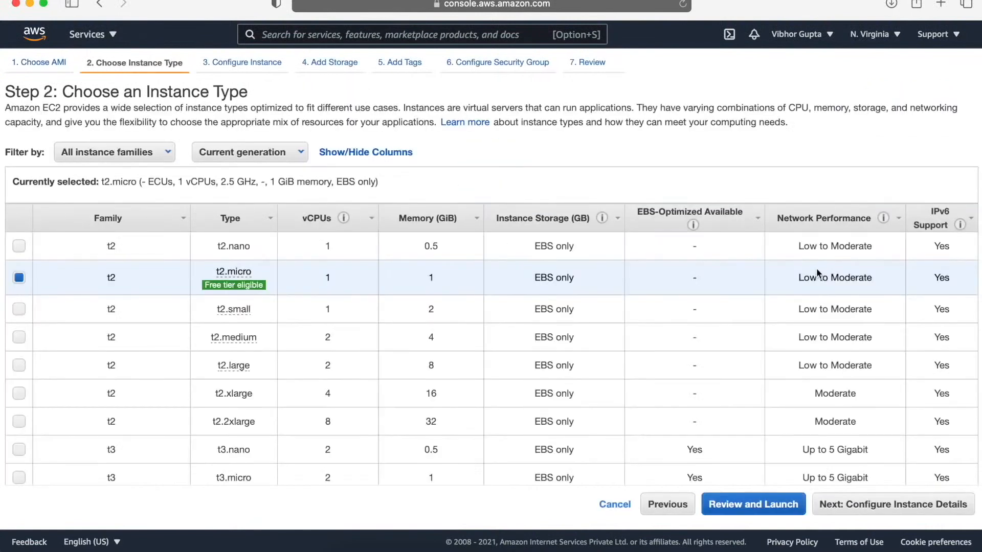
pyautogui.click(834, 508)
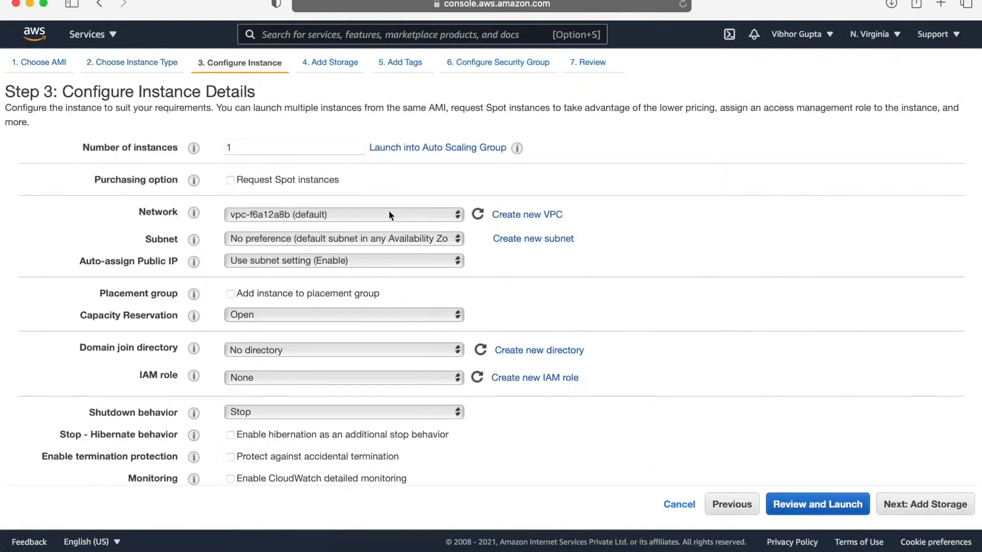
pyautogui.click(363, 216)
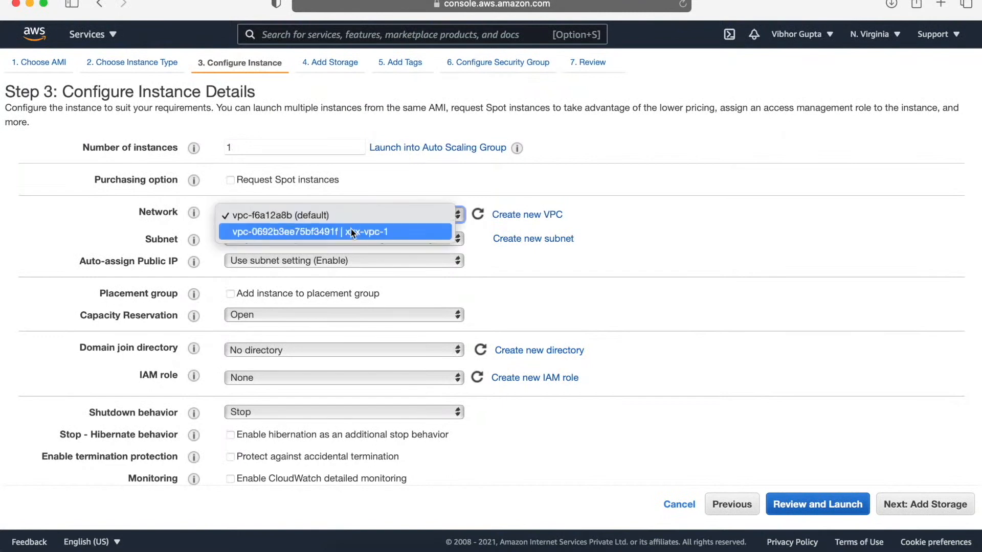
pyautogui.click(348, 232)
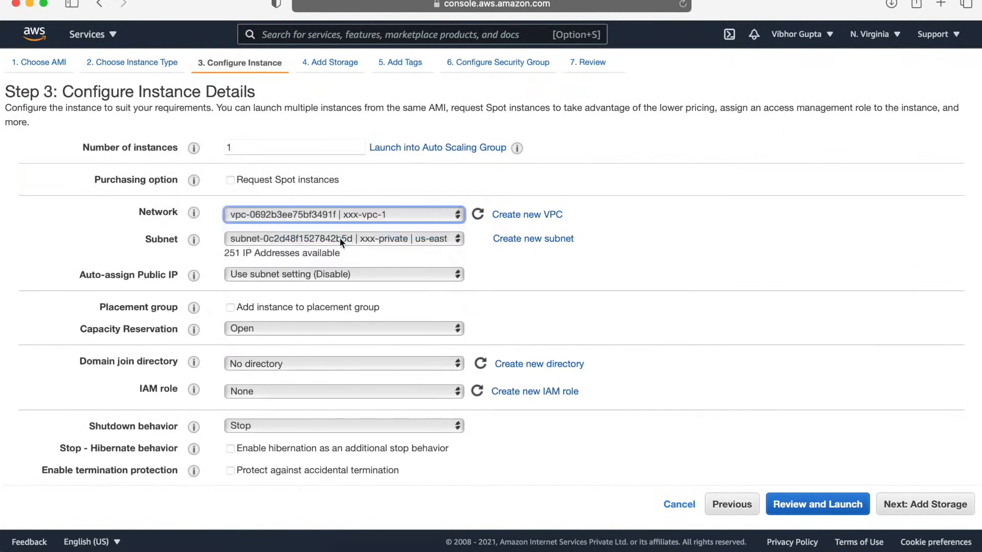
pyautogui.click(342, 237)
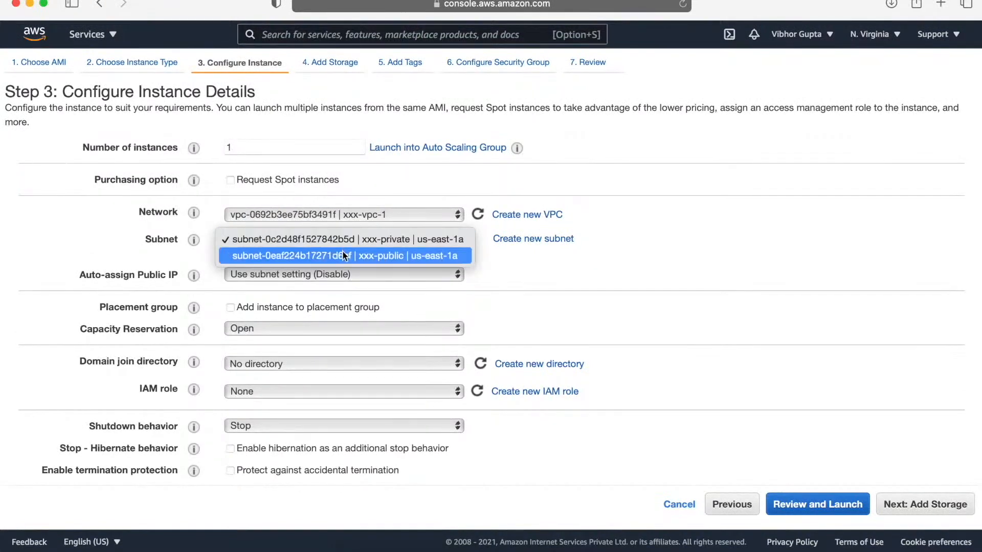
pyautogui.click(342, 255)
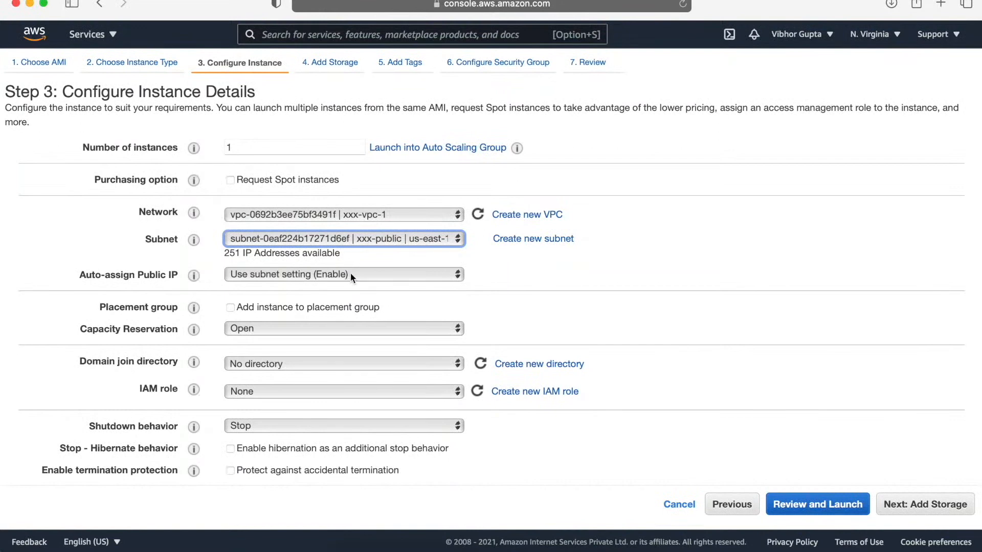
pyautogui.scroll(-10, 351, 275)
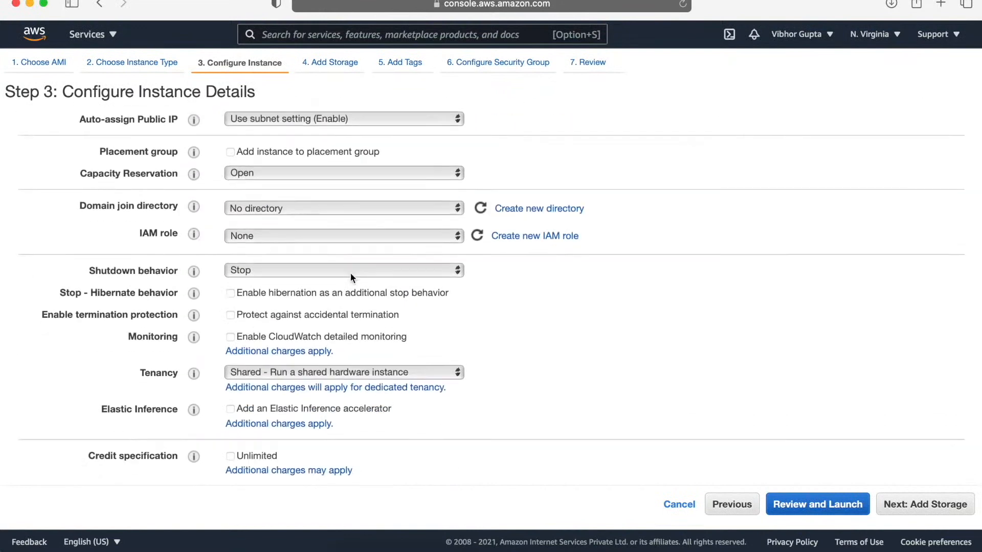
# - Keep the default storage and add a tag with key Name and value Public Bastion to the instance
pyautogui.click(918, 506)
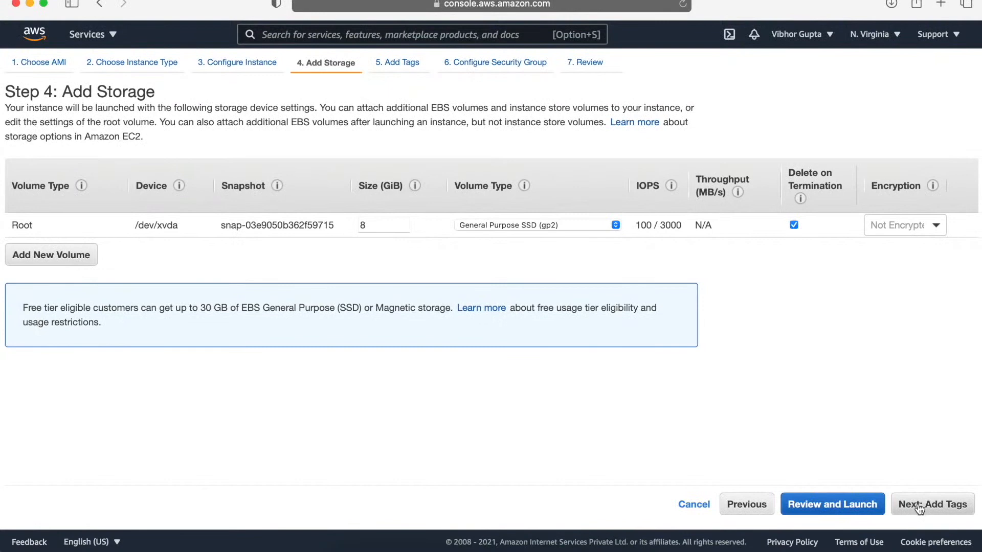
pyautogui.click(918, 506)
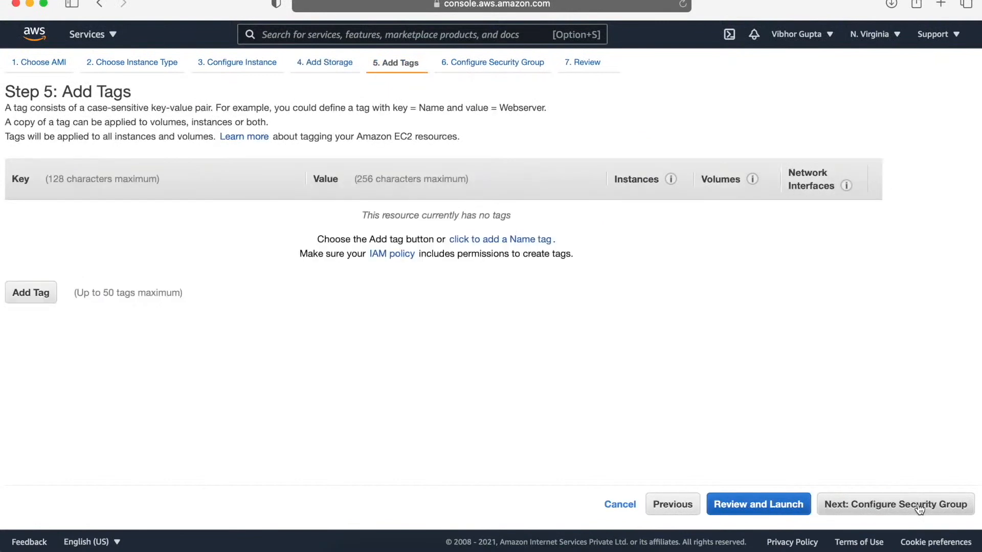
pyautogui.click(31, 293)
pyautogui.write('Name')
pyautogui.press('Tab')
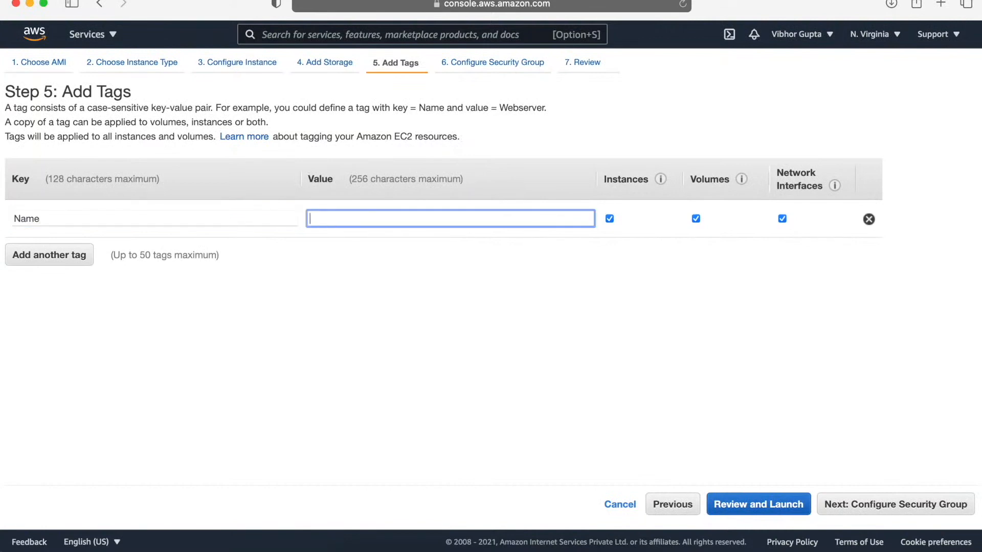
pyautogui.write('Public Bastion')
# - Name the instance's new security group SGPublic, keep its default SSH rule, and proceed to the launch review
pyautogui.click(865, 508)
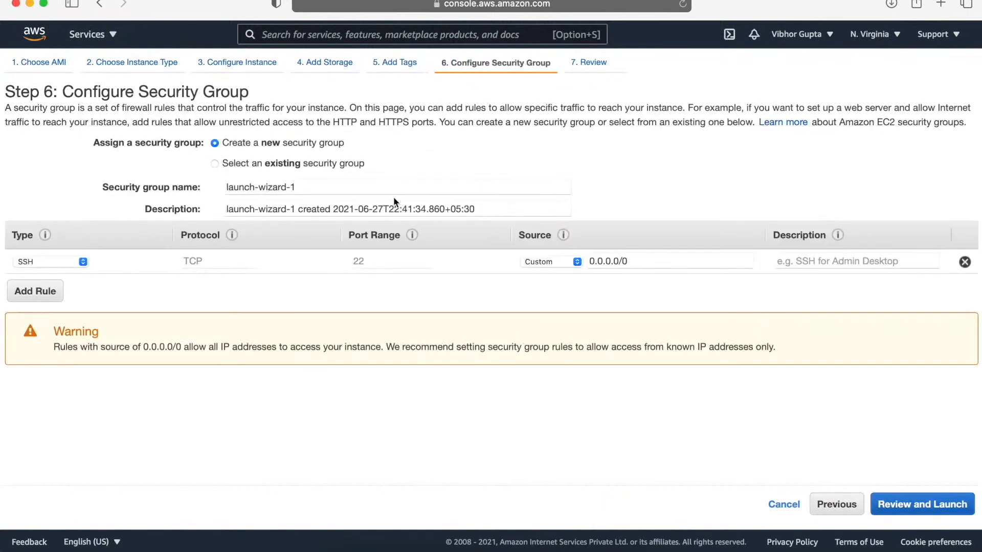
pyautogui.tripleClick(300, 187)
pyautogui.press('BackSpace')
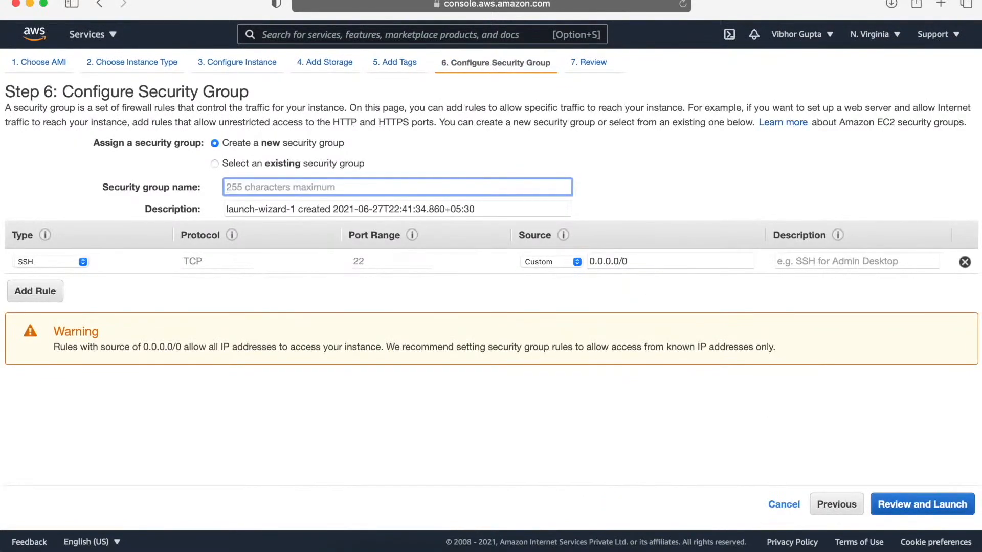
pyautogui.write('SGP')
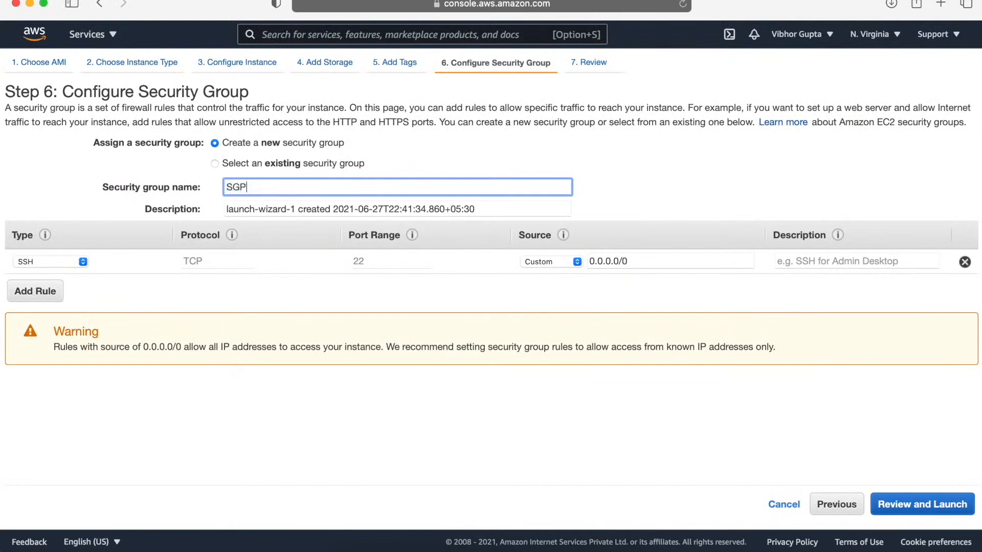
pyautogui.write('ublic')
pyautogui.click(913, 506)
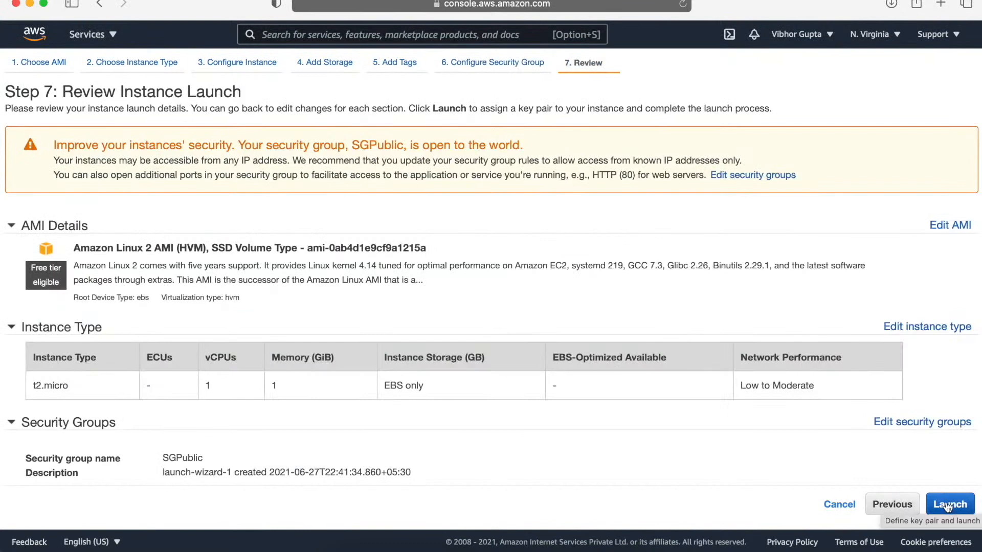
# - Create and download a new key pair named kp-xxx and launch the Public Bastion instance with it
pyautogui.click(947, 506)
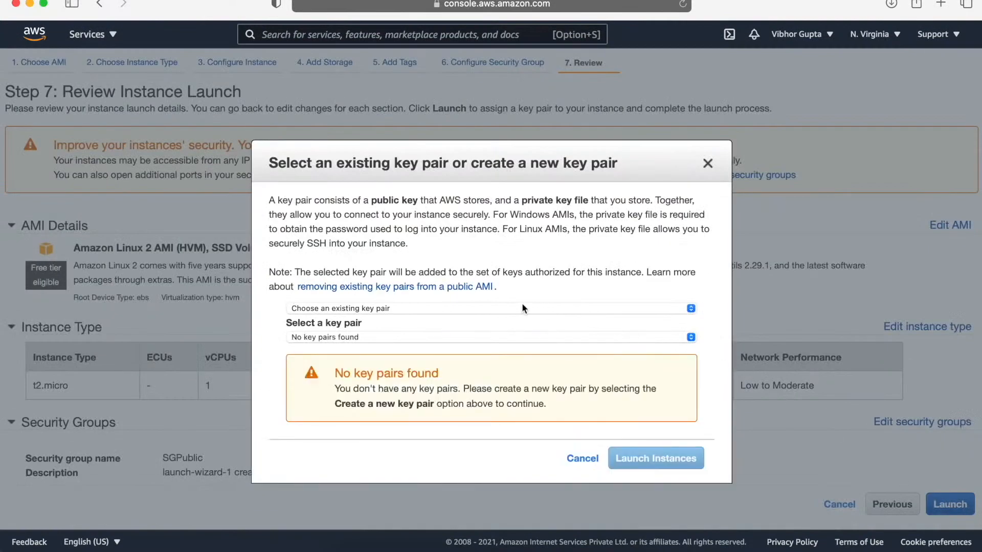
pyautogui.click(413, 307)
pyautogui.click(387, 321)
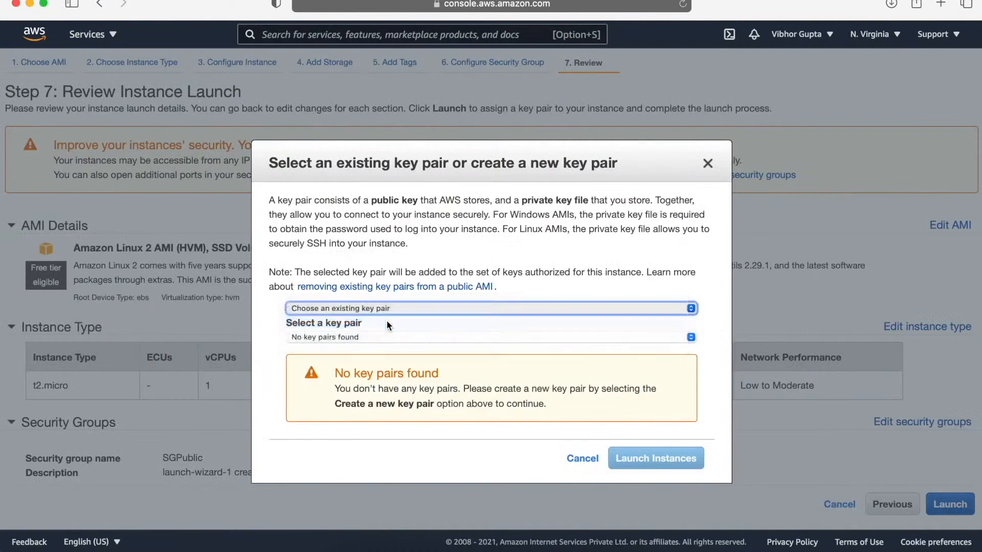
pyautogui.write('kp-xxx')
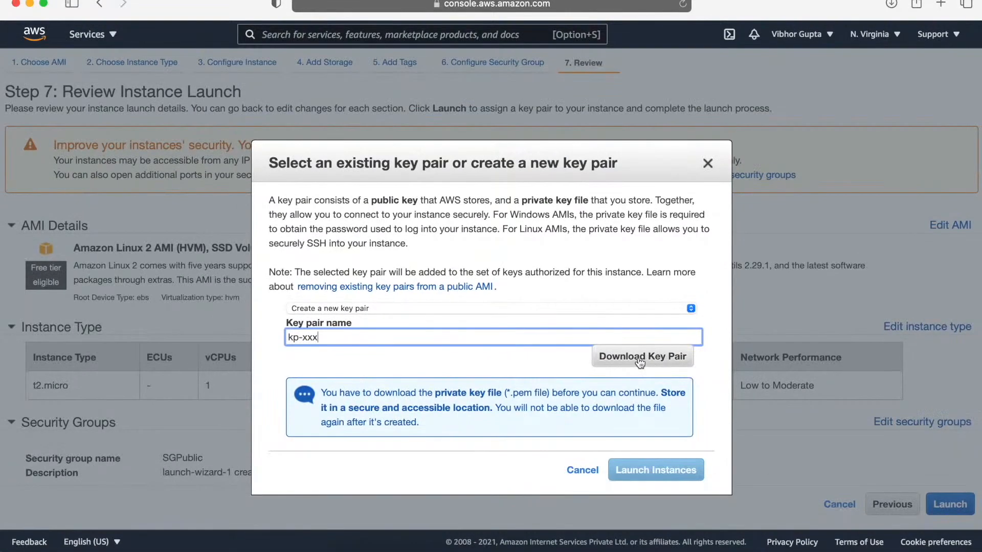
pyautogui.click(639, 361)
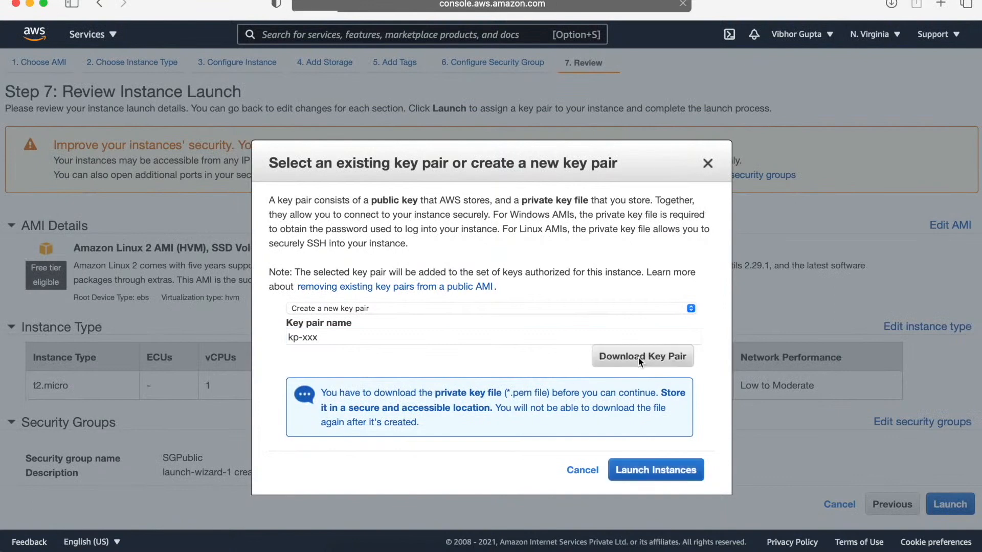
pyautogui.click(647, 473)
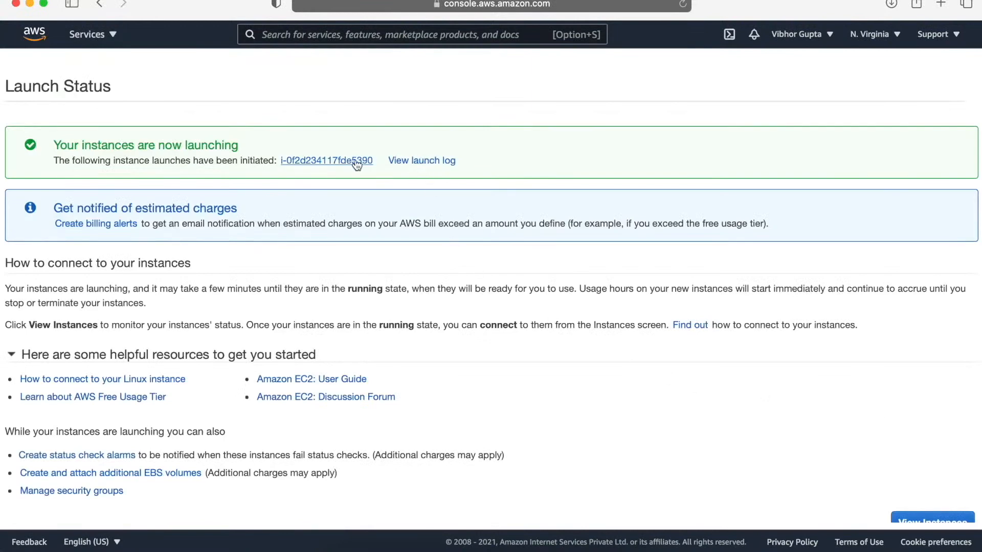
# - Start another instance launch from the instance list, using Amazon Linux 2, t2.micro, network xxx-vpc-1 and subnet xxx-private
pyautogui.click(338, 160)
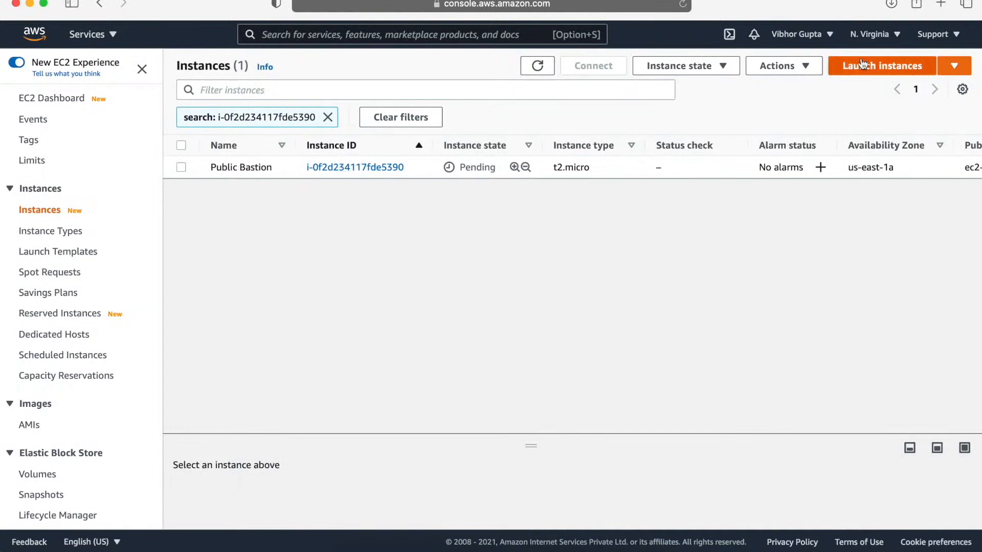
pyautogui.click(878, 66)
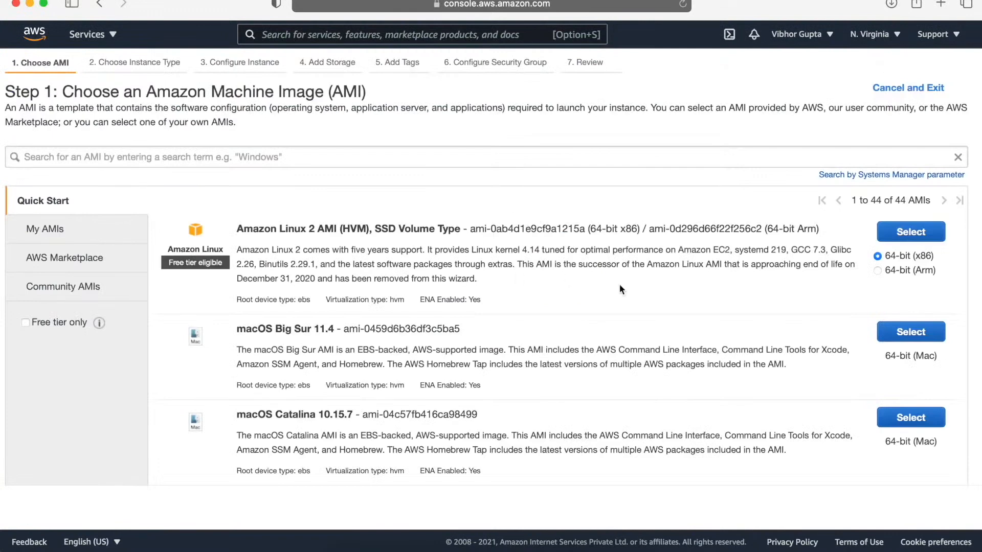
pyautogui.click(909, 232)
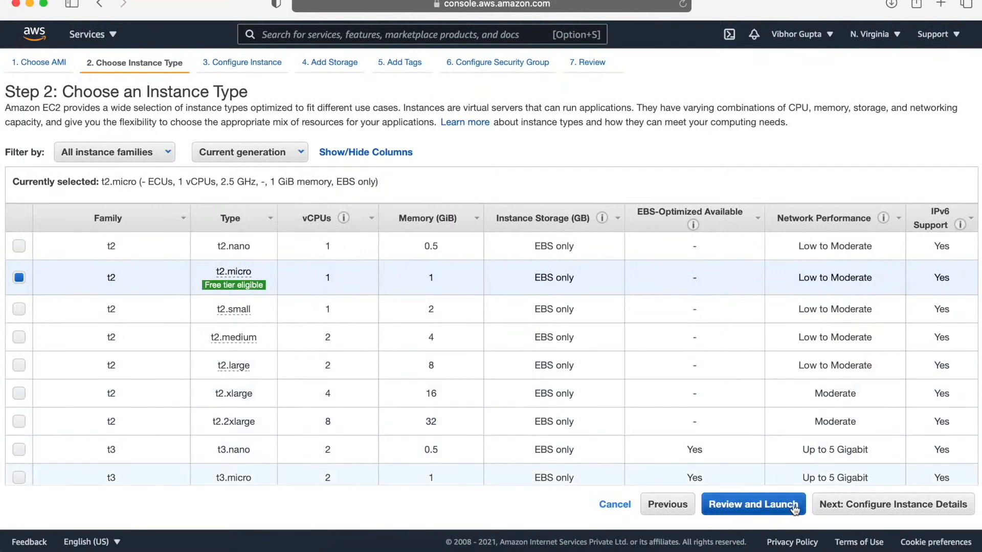
pyautogui.click(843, 506)
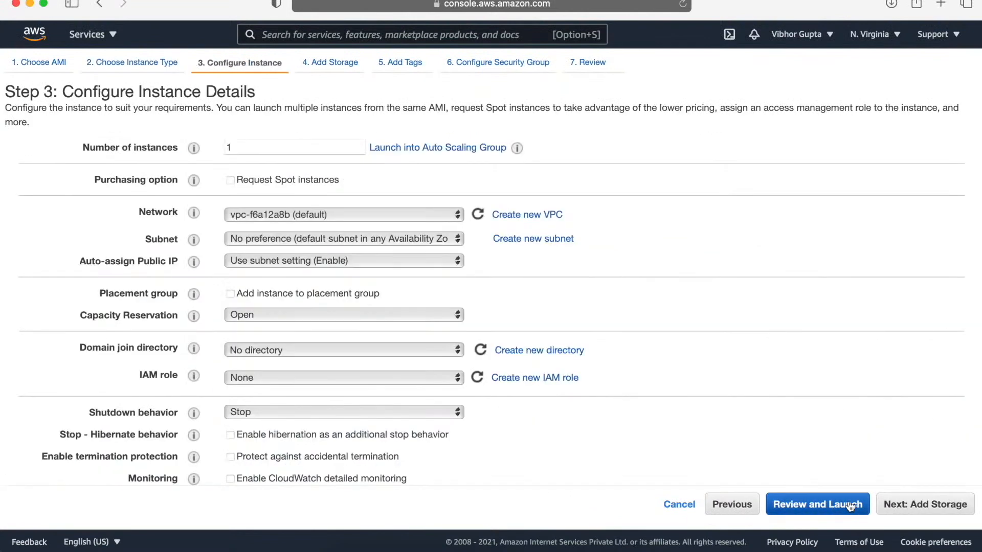
pyautogui.click(413, 216)
pyautogui.click(360, 231)
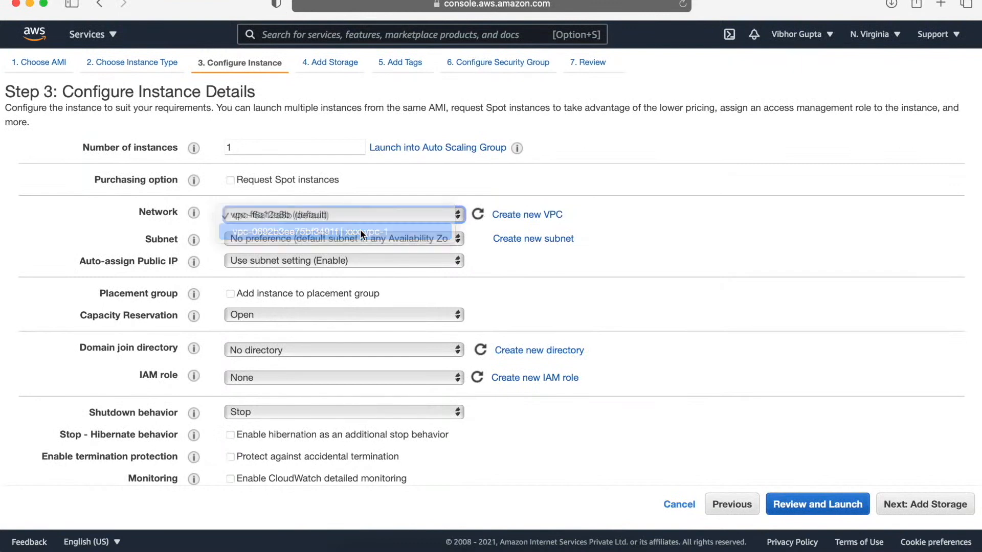
pyautogui.click(367, 239)
pyautogui.click(372, 239)
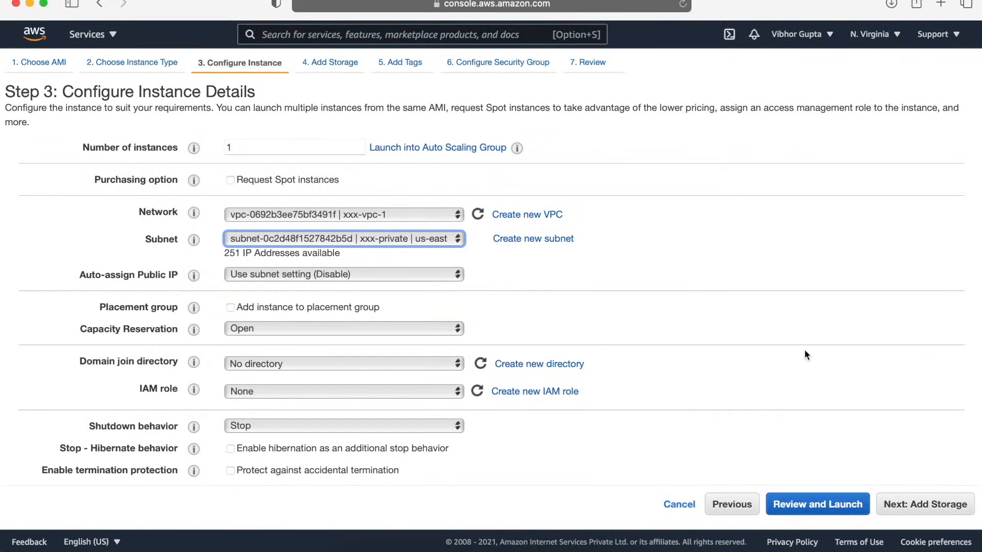
# - Keep the default storage and tag the second instance with key Name and value Private Application
pyautogui.click(903, 508)
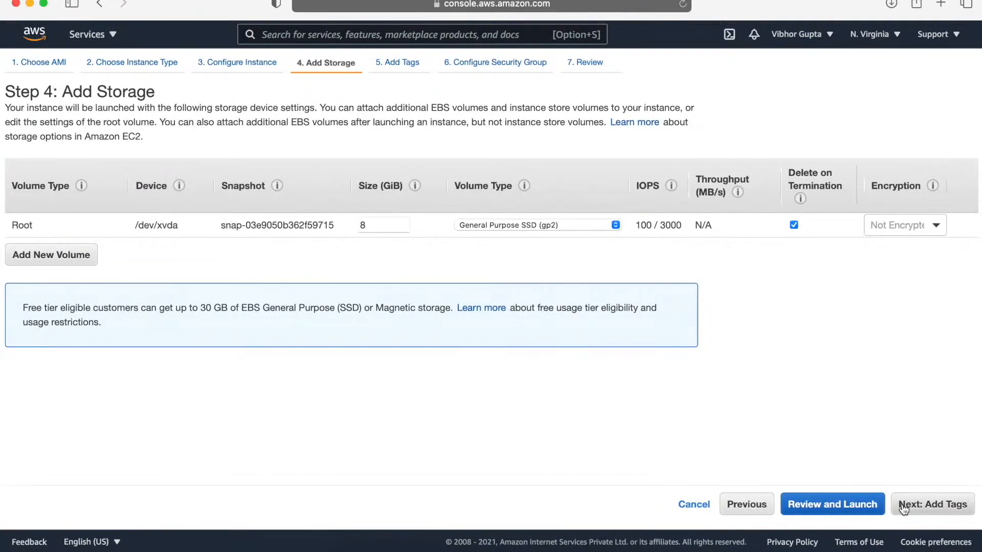
pyautogui.click(903, 508)
pyautogui.click(44, 294)
pyautogui.write('Name')
pyautogui.press('Tab')
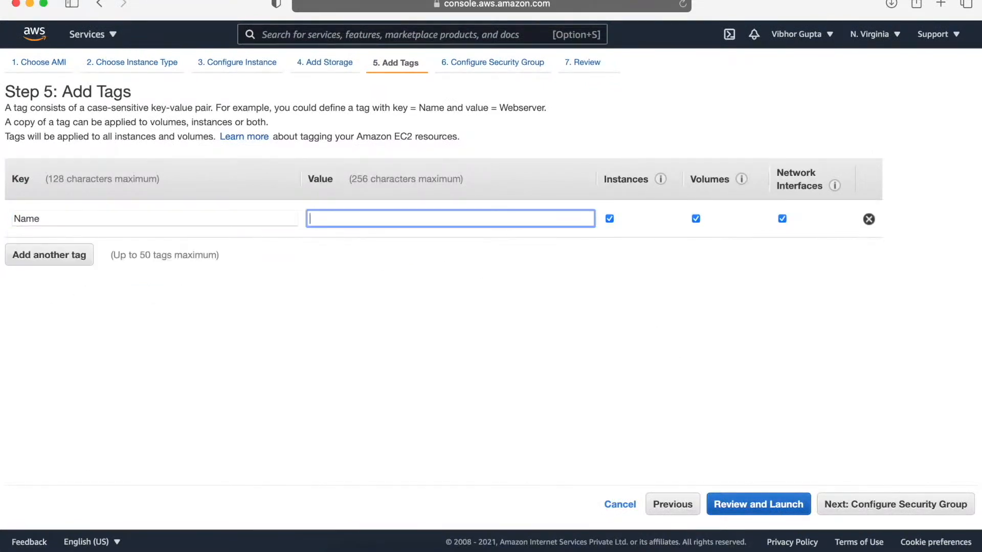
pyautogui.write('Private Application')
# - Name the second instance's new security group SgPrivate, keep its default SSH rule, and proceed to the launch review
pyautogui.click(871, 504)
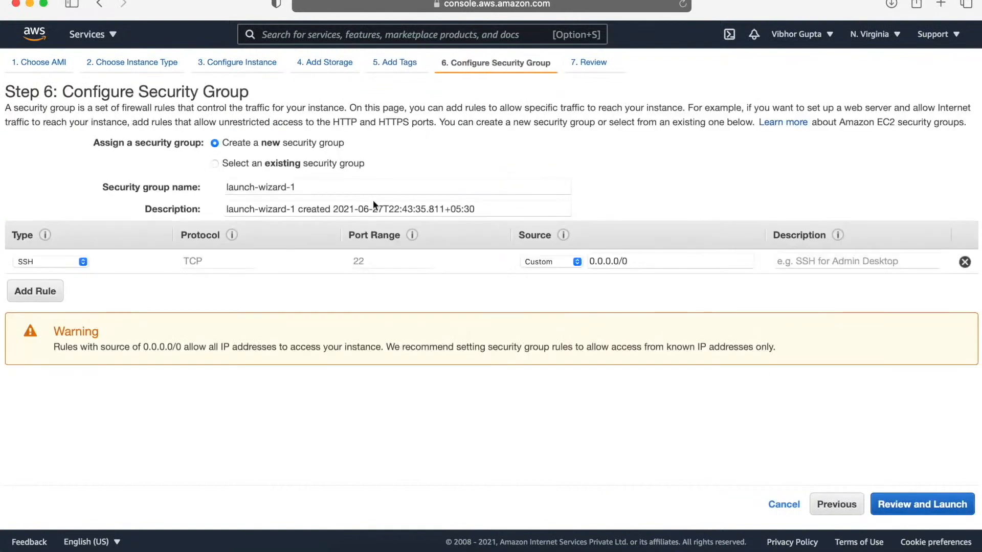
pyautogui.moveTo(300, 187); pyautogui.dragTo(209, 181)
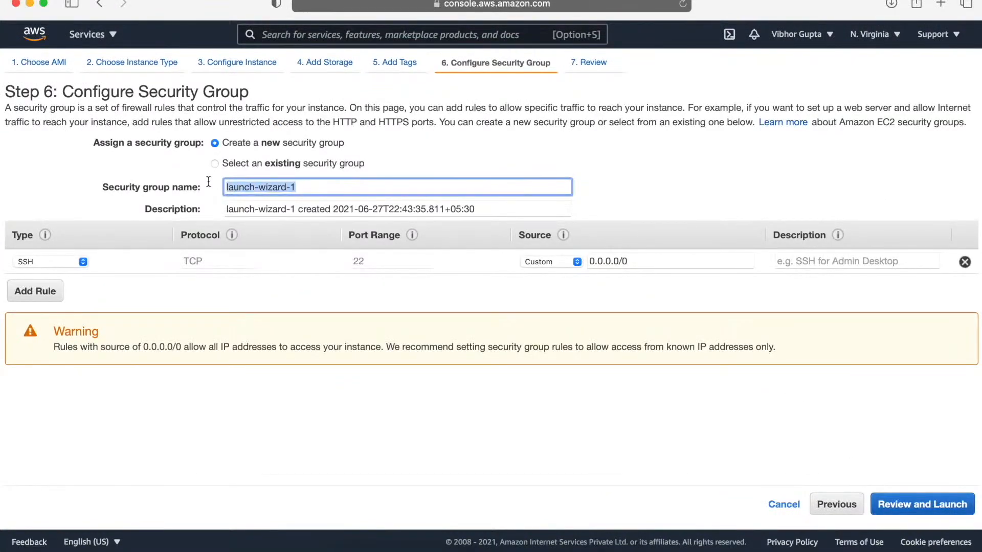
pyautogui.write('SgPrivate')
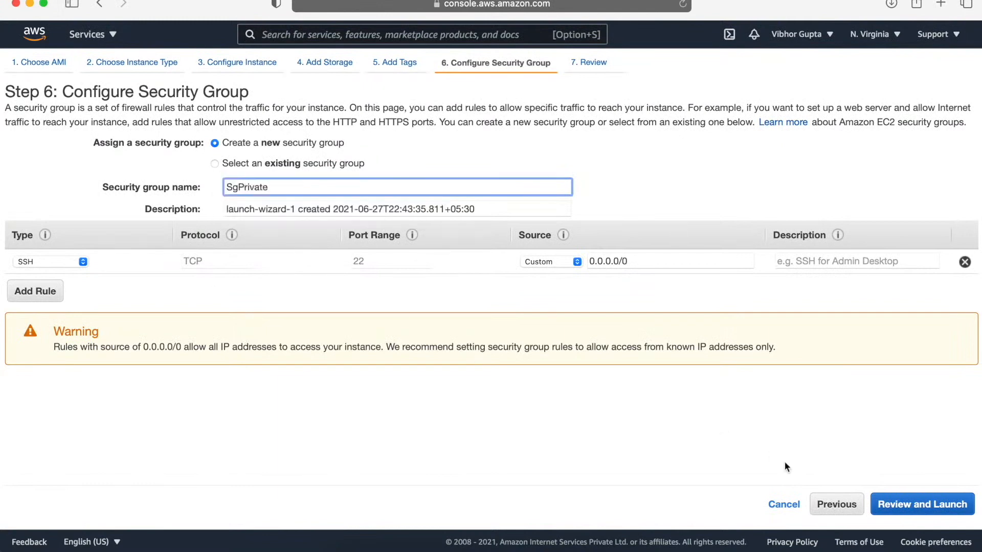
pyautogui.click(900, 504)
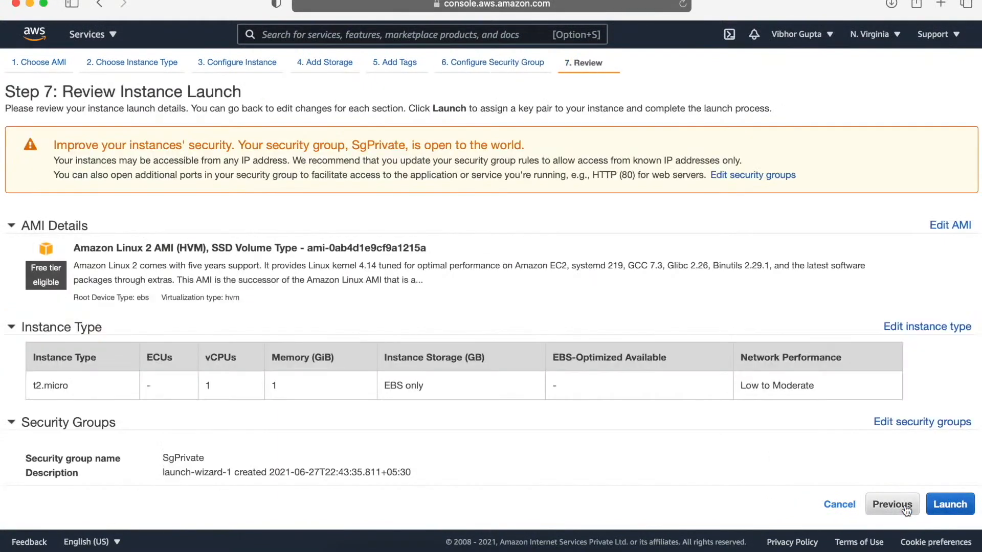
# - Launch the second instance with the existing kp-xxx key pair, acknowledging access to its private key file, and open its entry among the instances
pyautogui.click(937, 506)
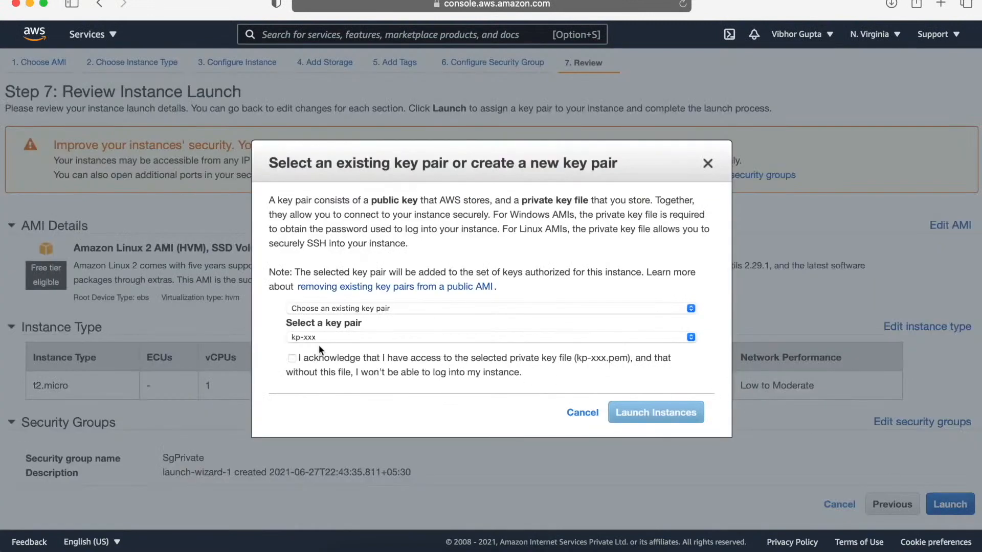
pyautogui.click(292, 358)
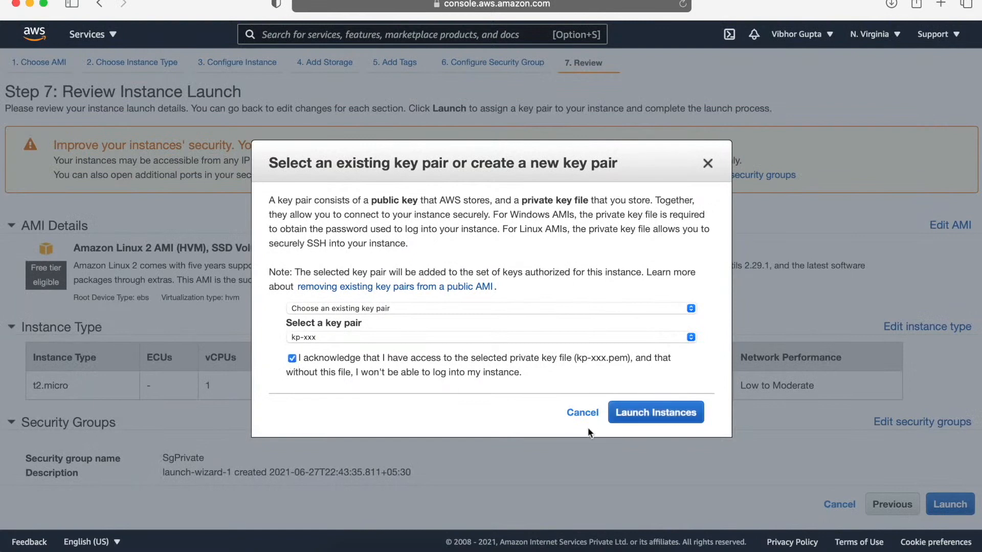
pyautogui.click(669, 420)
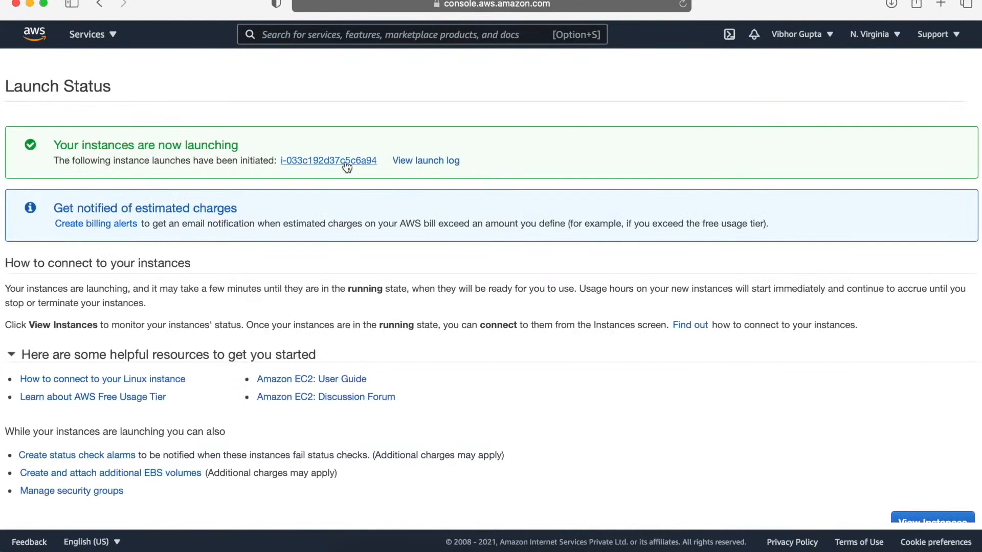
pyautogui.click(346, 163)
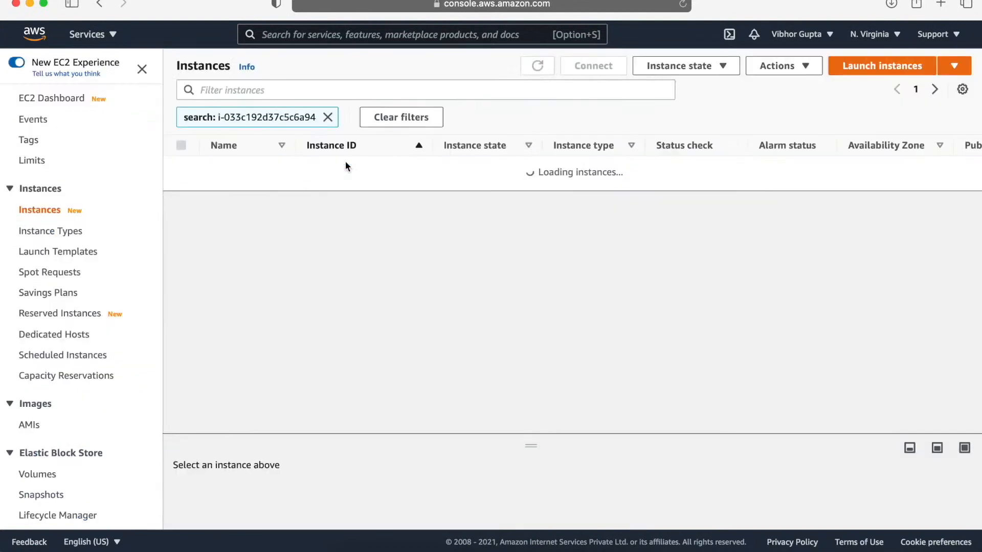
# - Clear the instance filter and inspect the details of the Public Bastion and Private Application instances
pyautogui.click(328, 118)
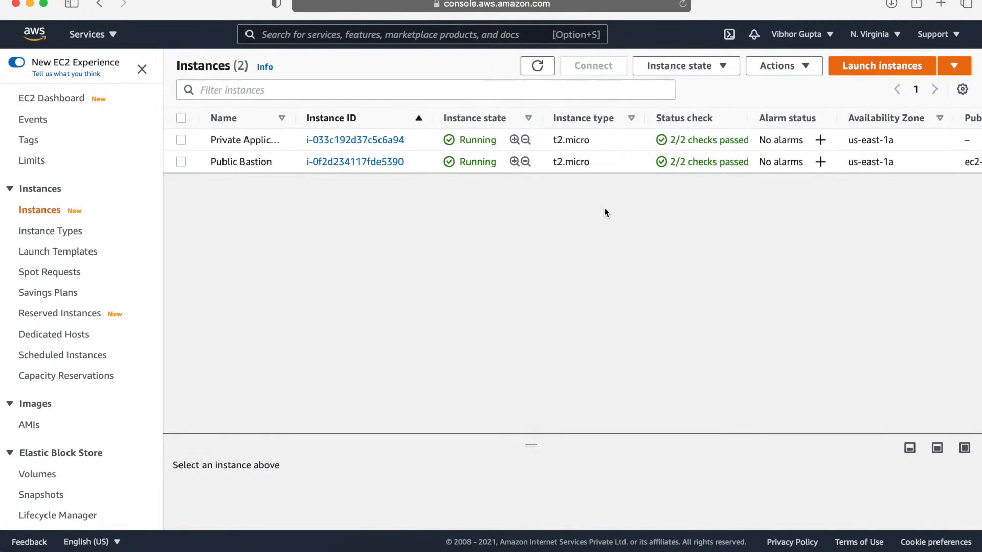
pyautogui.click(334, 163)
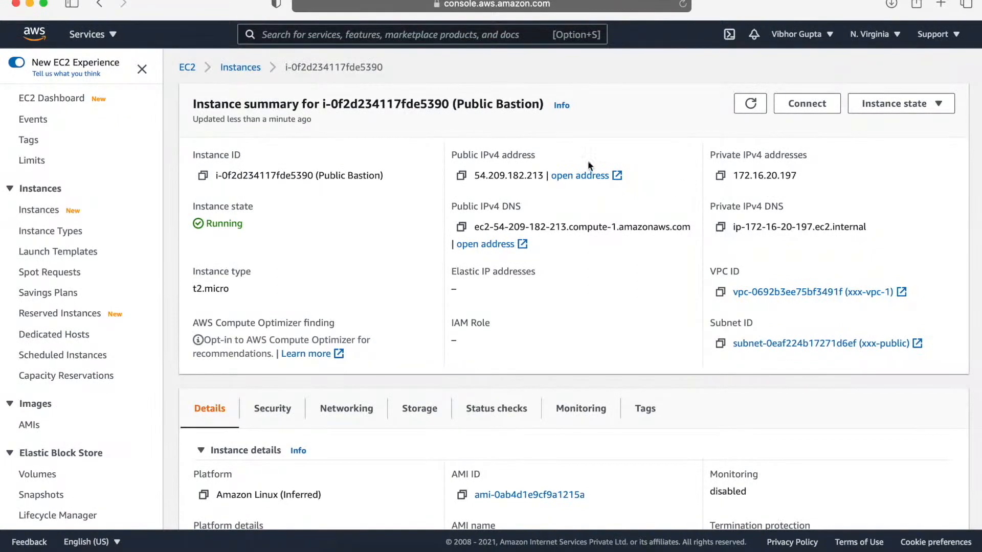
pyautogui.click(234, 68)
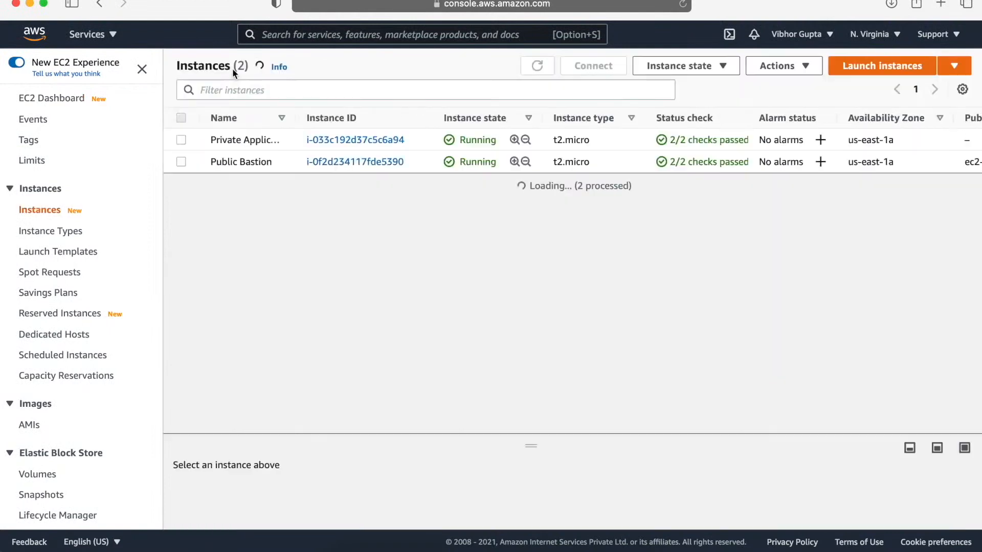
pyautogui.click(369, 141)
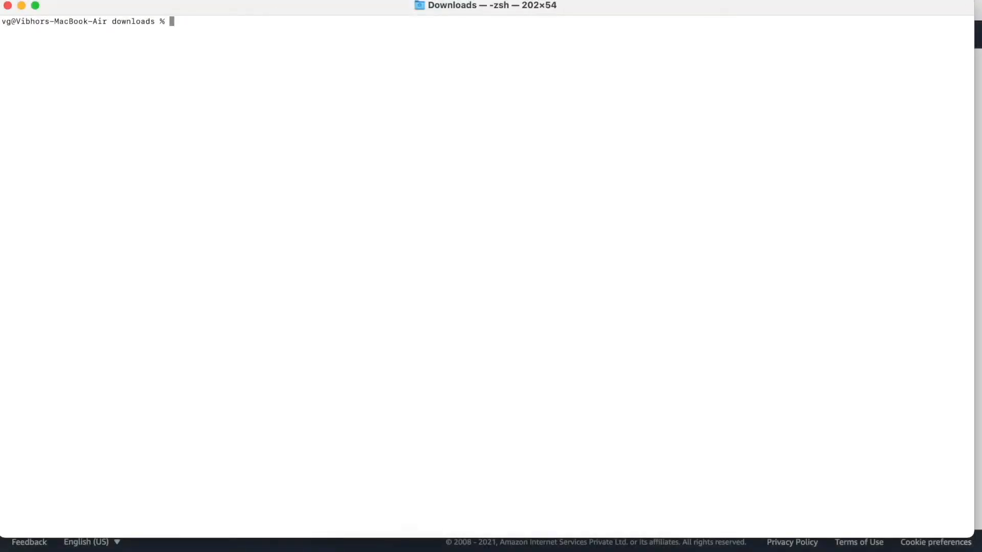
# - In the terminal's downloads folder, run eval 'ssh-agent' and try to add the key with ssh-add -K ./kp-xxx.pem
pyautogui.write("eval 'ssh-agent'")
pyautogui.press('Return')
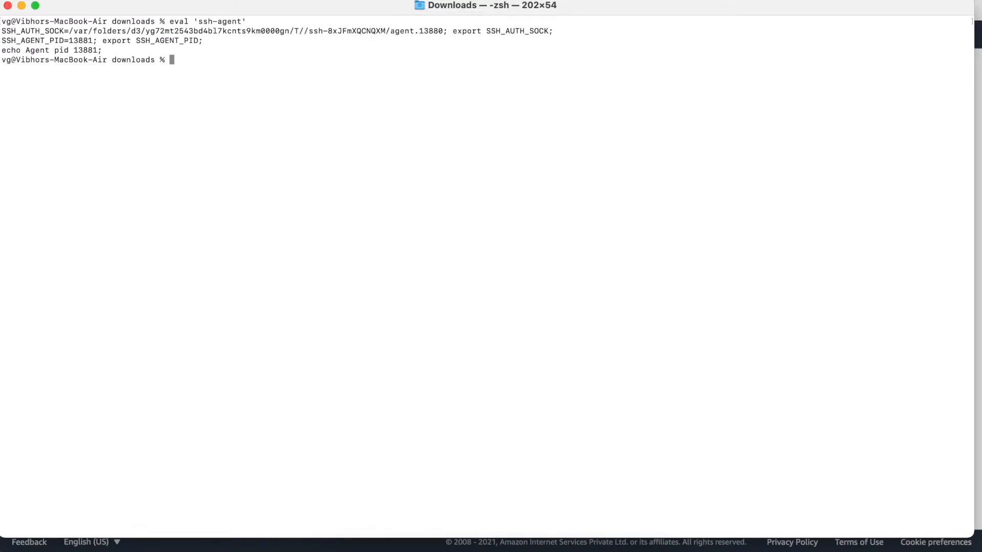
pyautogui.write('ssh-add -K ./kp-xxx.pem')
pyautogui.press('Return')
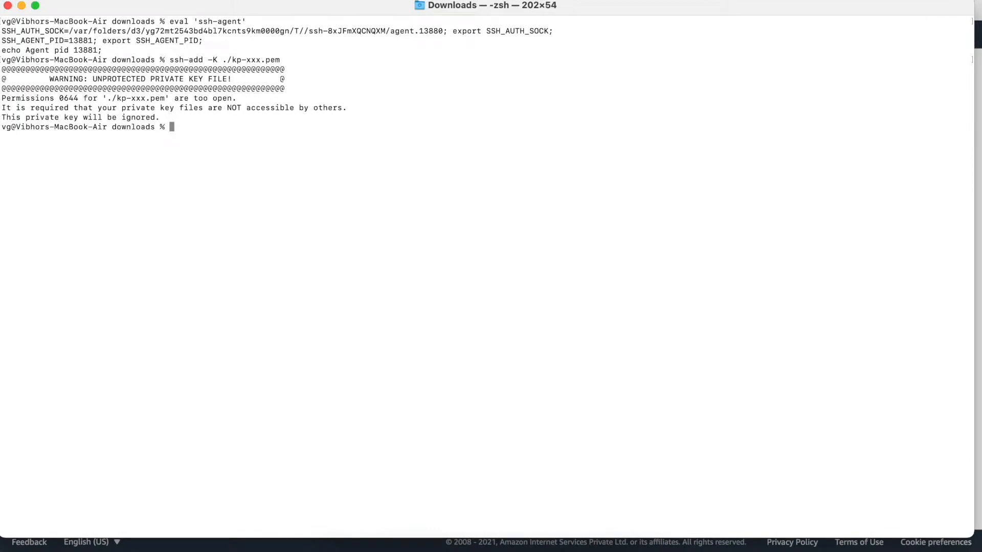
# - Restrict kp-xxx.pem to permissions 400 with chmod and add the key to the SSH agent again with ssh-add -K
pyautogui.write('chmod 400 kp-xxx.pem')
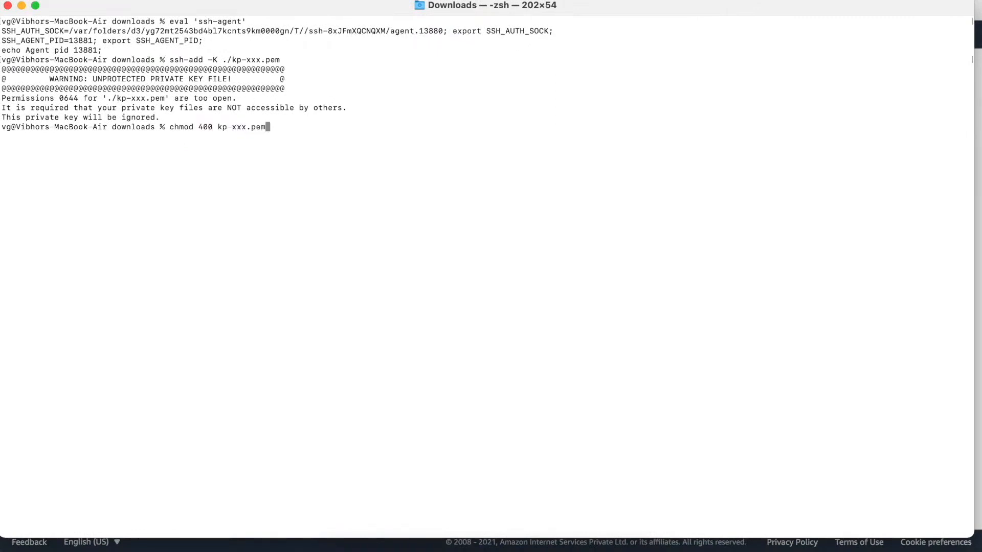
pyautogui.press('Return')
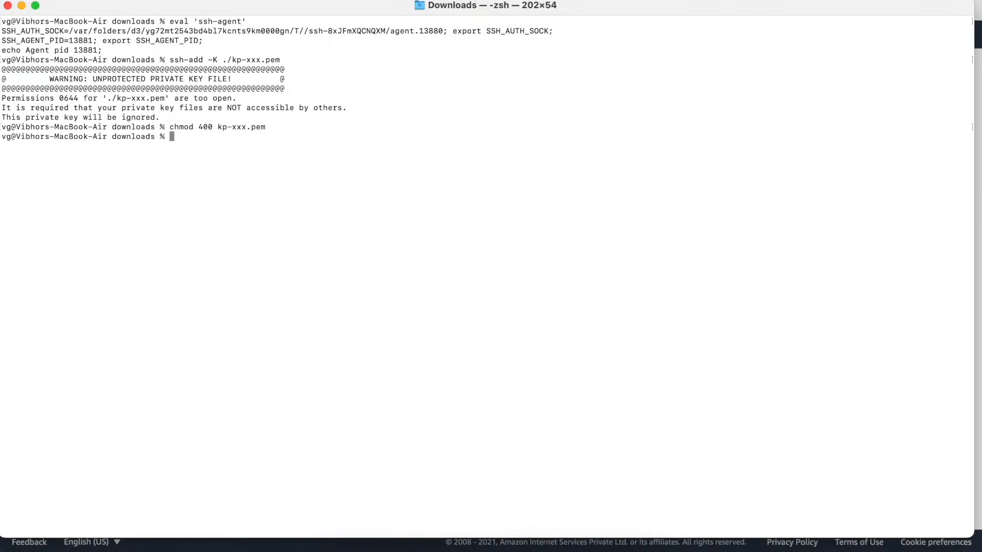
pyautogui.press('Up')
pyautogui.press('Up')
pyautogui.press('Return')
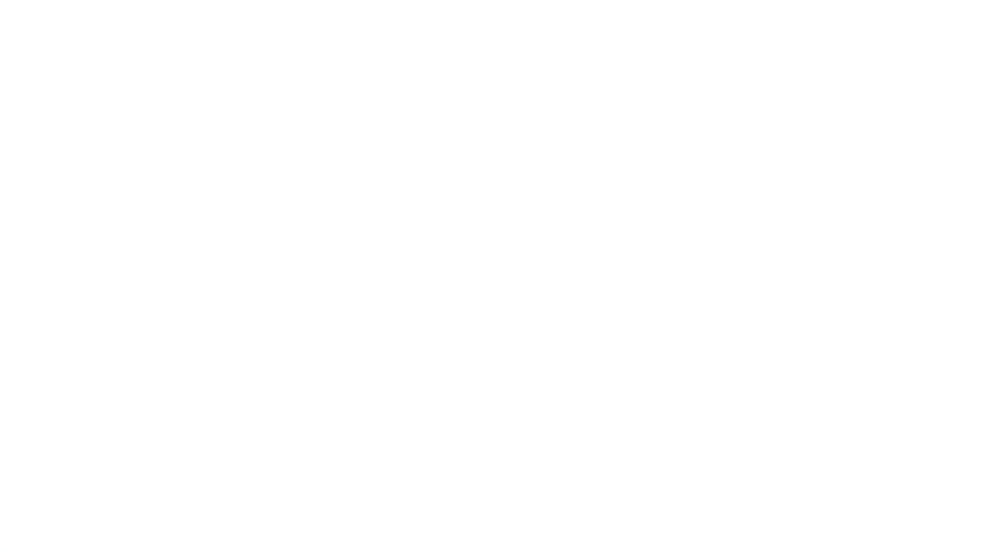
# - In the AWS console, open the Public Bastion instance's details and copy its public IPv4 address
pyautogui.click(240, 68)
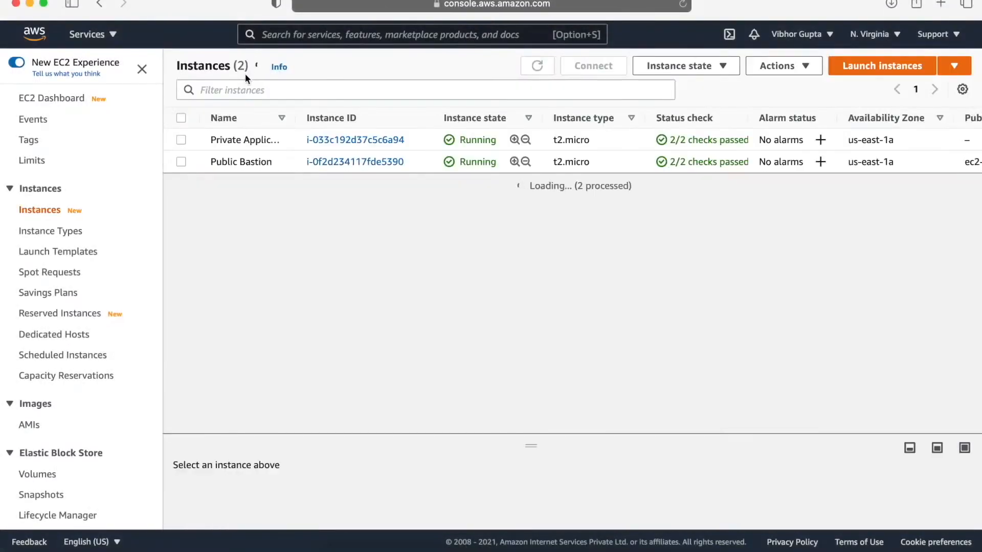
pyautogui.click(359, 163)
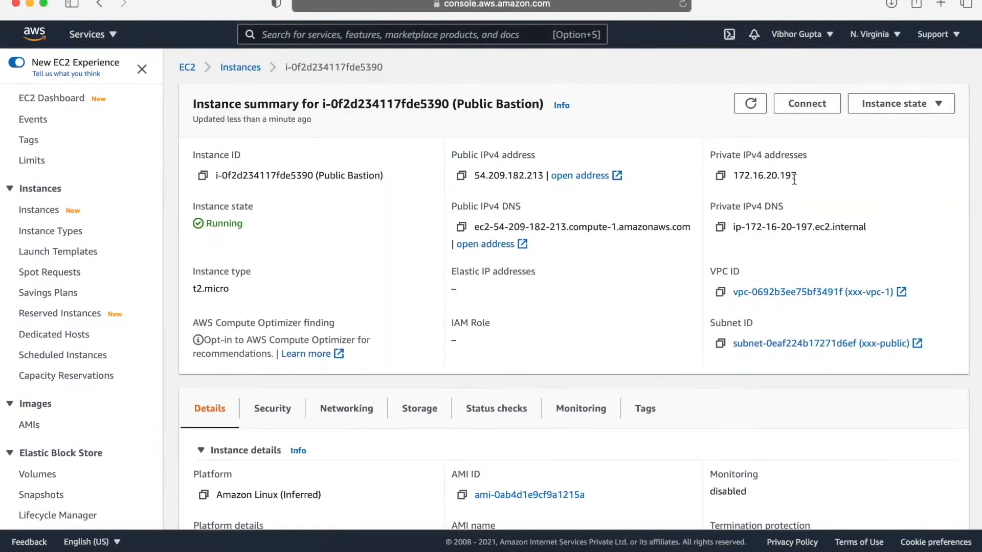
pyautogui.moveTo(545, 177); pyautogui.dragTo(476, 175)
pyautogui.press('super+c')
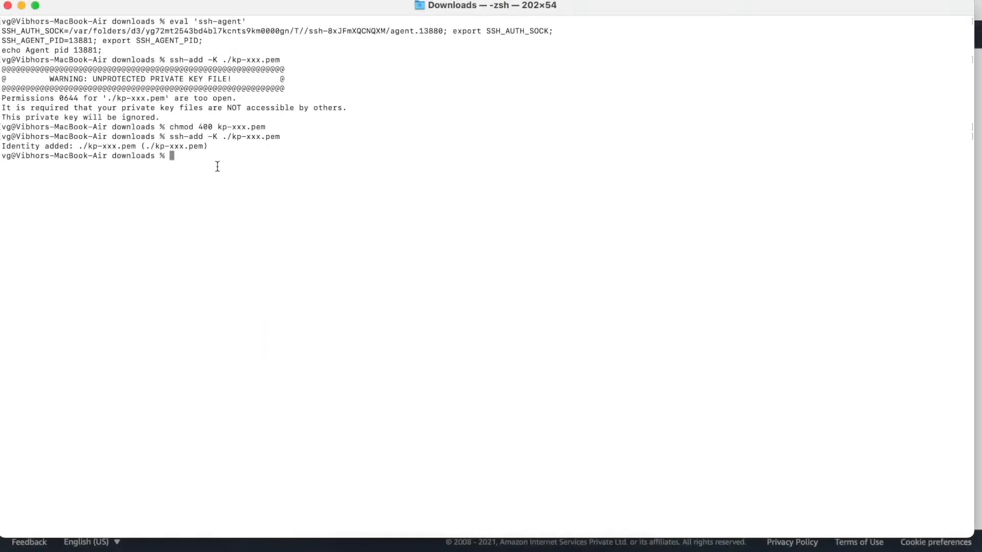
pyautogui.write('ssh -A')
pyautogui.write('-i kp-xxx.pem ec2-user')
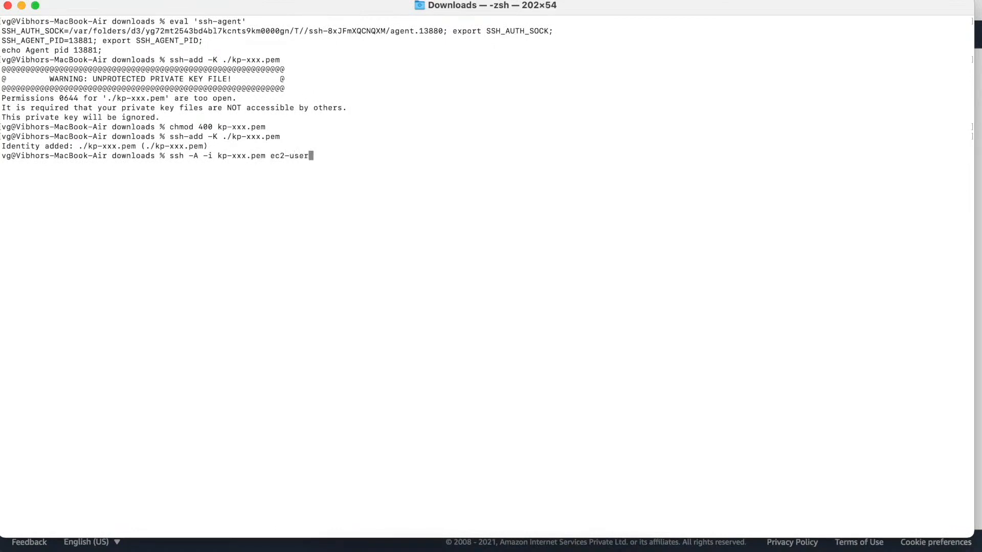
pyautogui.write('@')
pyautogui.press('super+v')
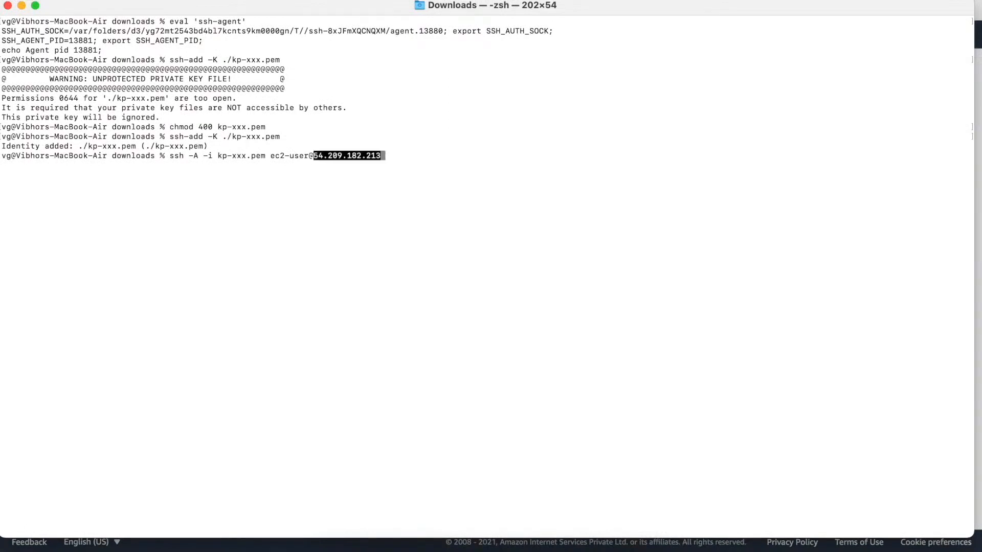
pyautogui.press('Return')
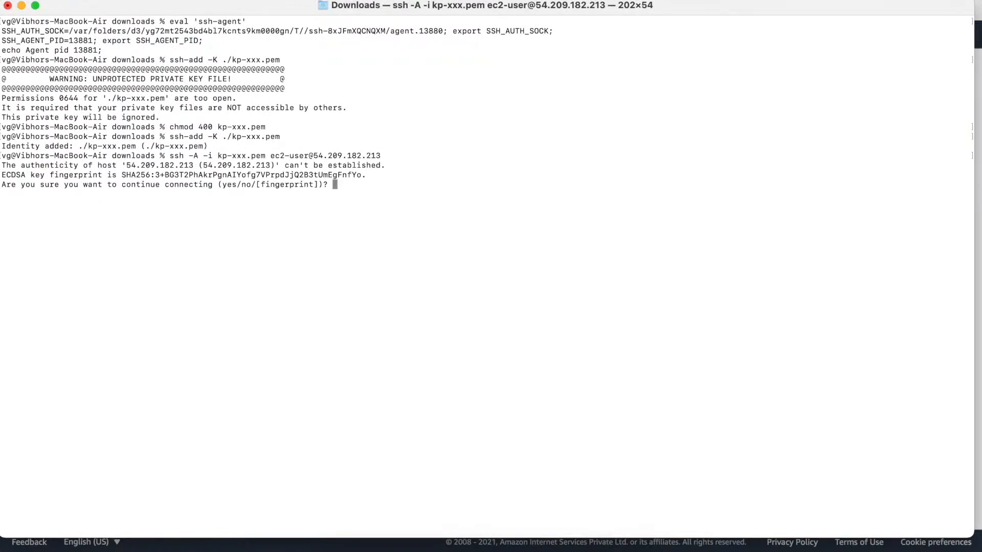
pyautogui.write('yes')
pyautogui.press('Return')
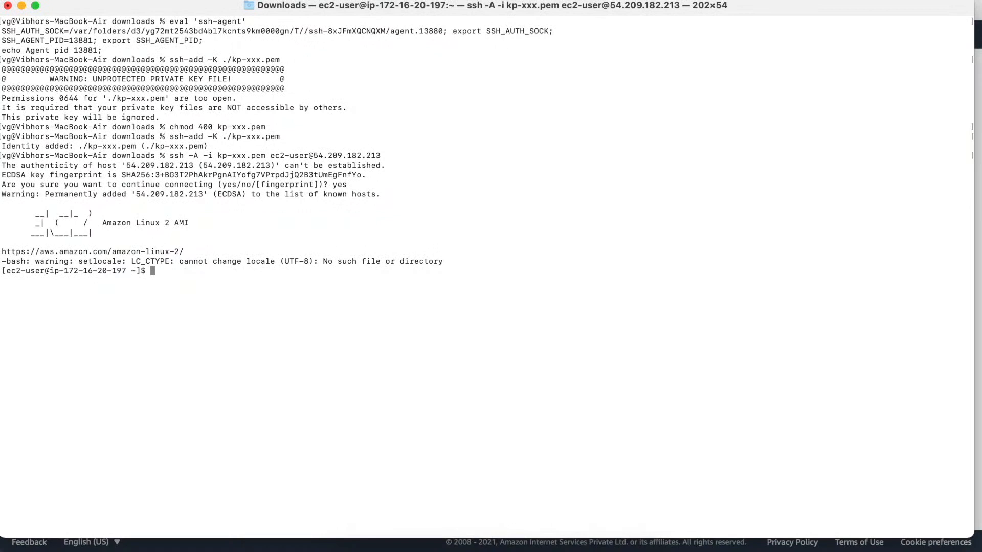
pyautogui.write('ping www.google.com')
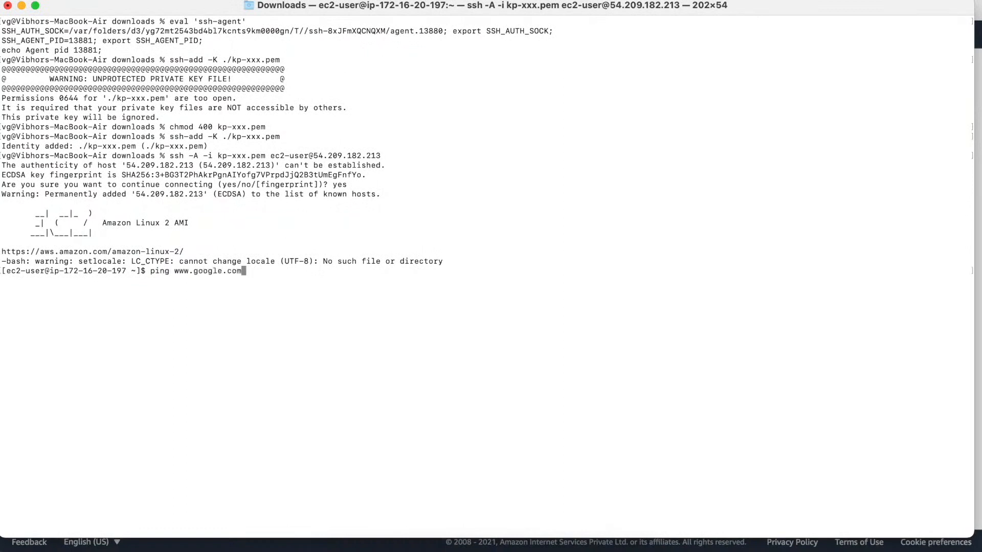
pyautogui.press('Return')
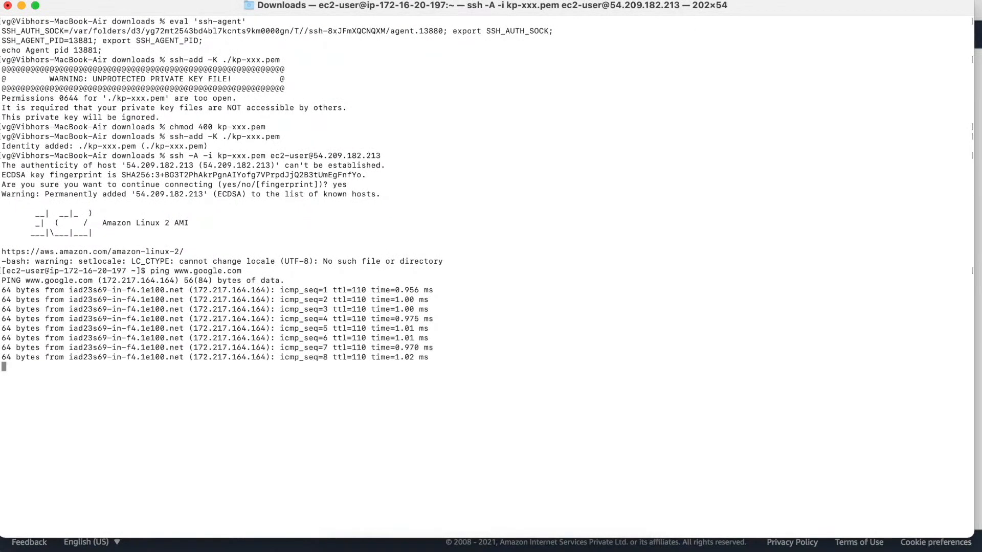
pyautogui.hotkey('ctrl', 'z')
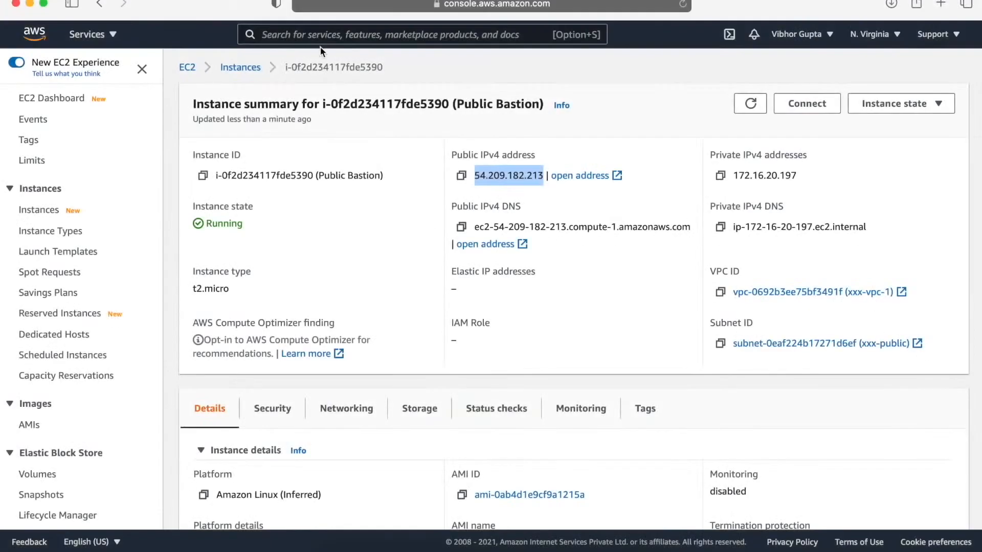
# - In the AWS console, open the Private Application instance's details and copy its private IPv4 address
pyautogui.click(250, 67)
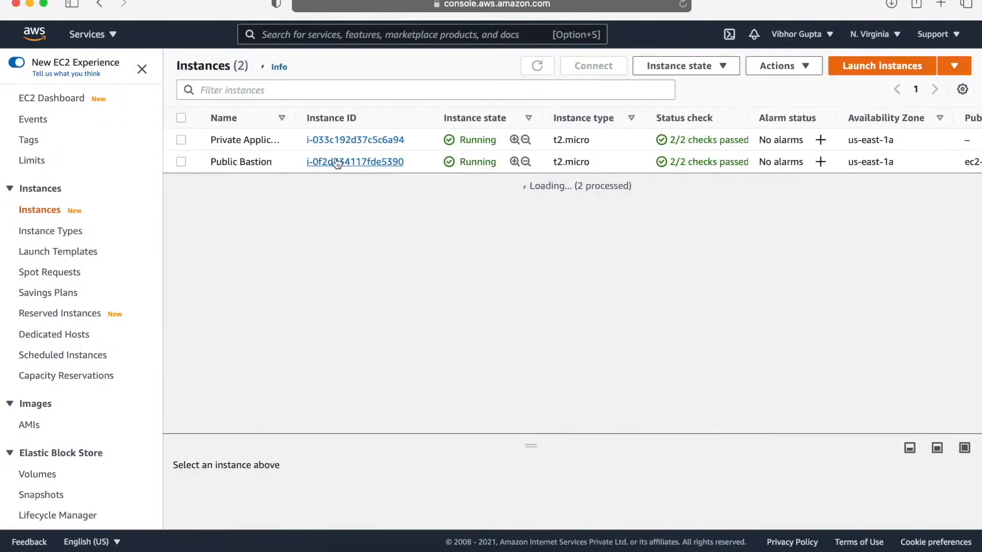
pyautogui.click(355, 141)
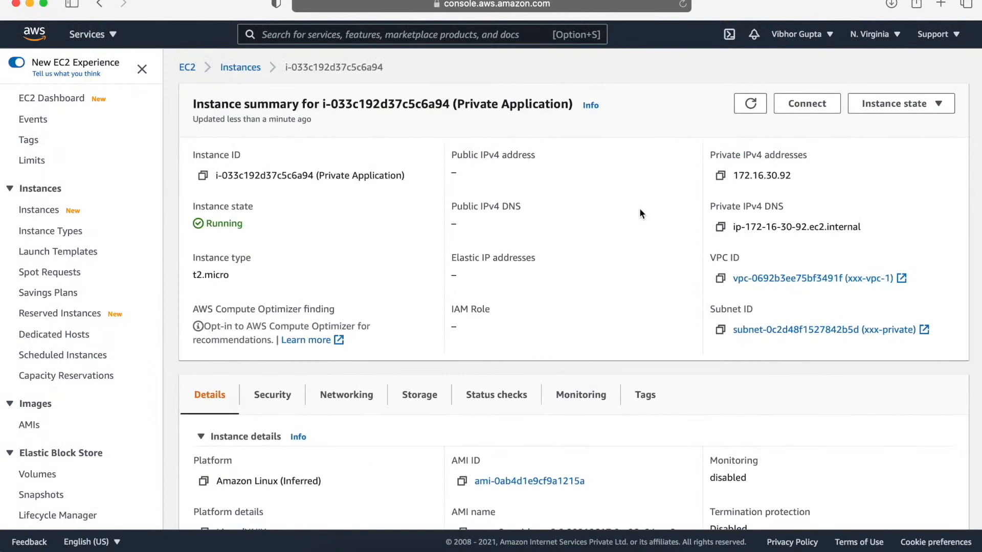
pyautogui.moveTo(793, 177); pyautogui.dragTo(734, 175)
pyautogui.press('super+c')
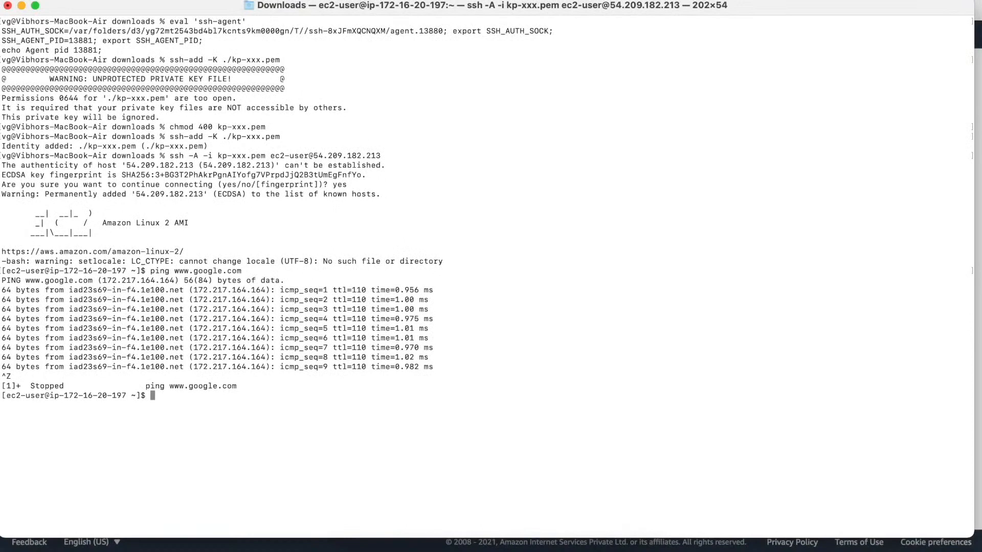
pyautogui.write('ssh ec2-user@')
pyautogui.press('super+v')
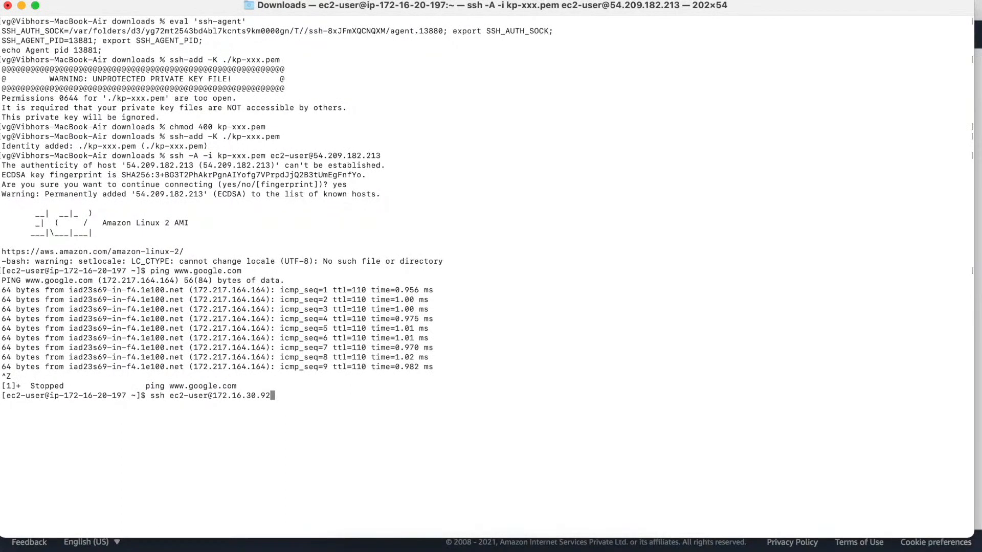
pyautogui.press('Return')
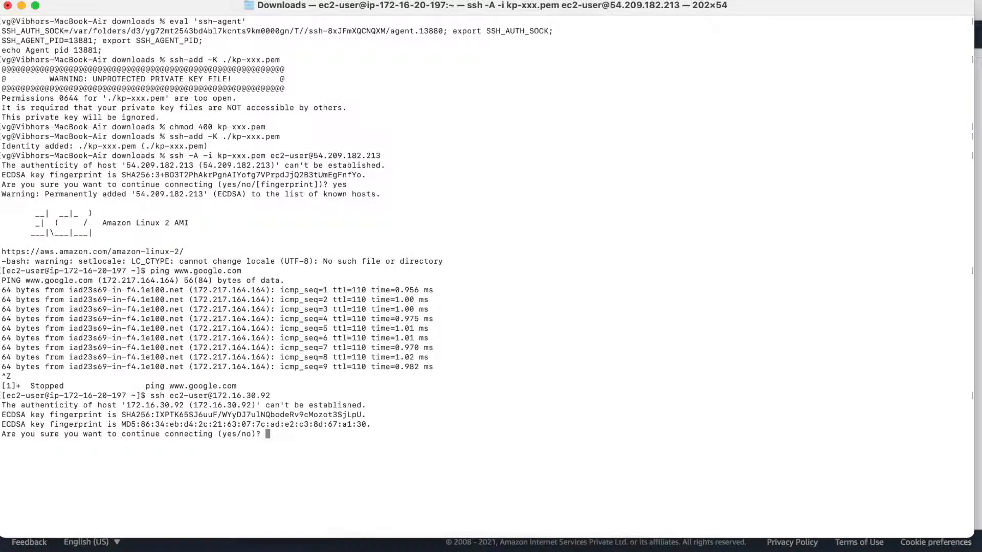
pyautogui.write('yes')
pyautogui.press('Return')
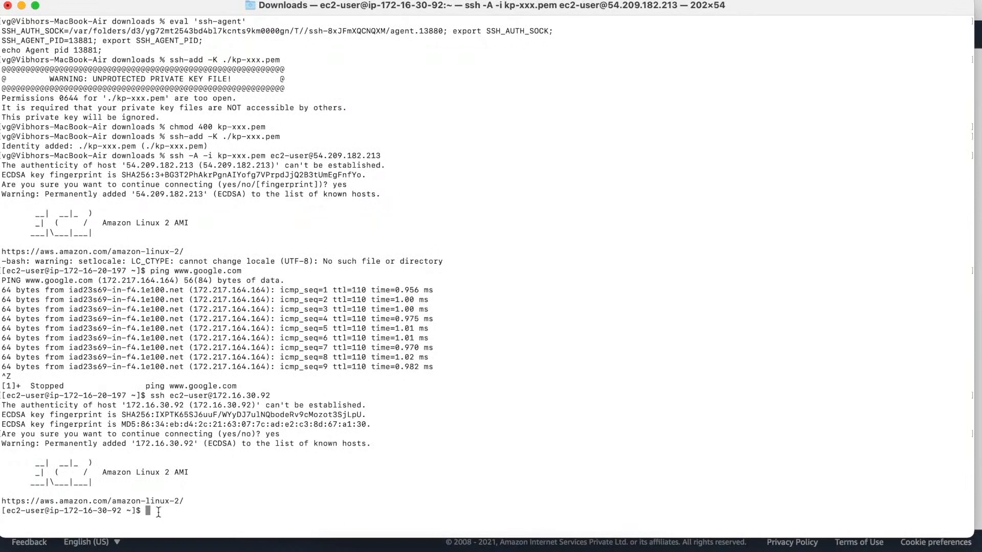
pyautogui.write('ping www.google.com')
pyautogui.press('Return')
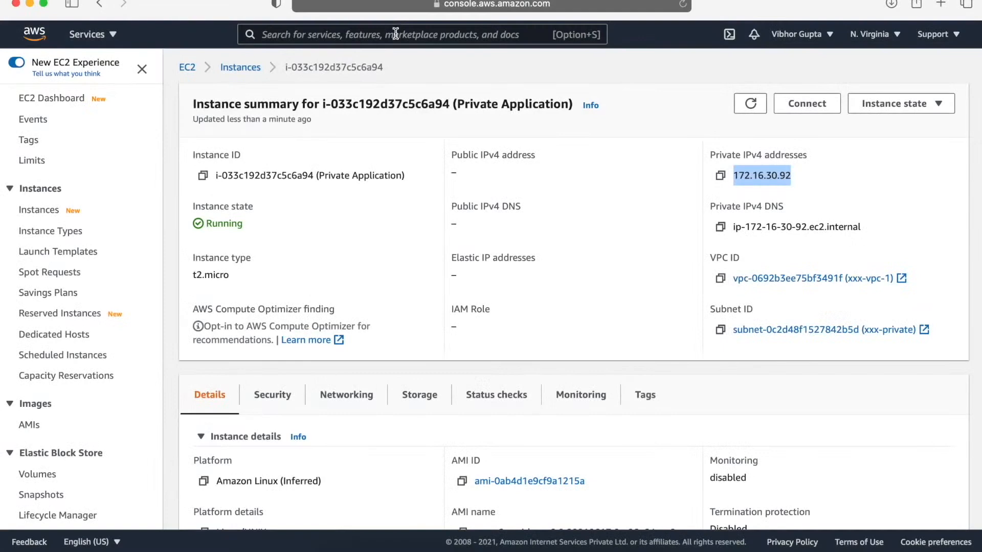
# - In the AWS console, search for vpc, open the VPC service's NAT gateways, and start creating a NAT gateway
pyautogui.write('vpc')
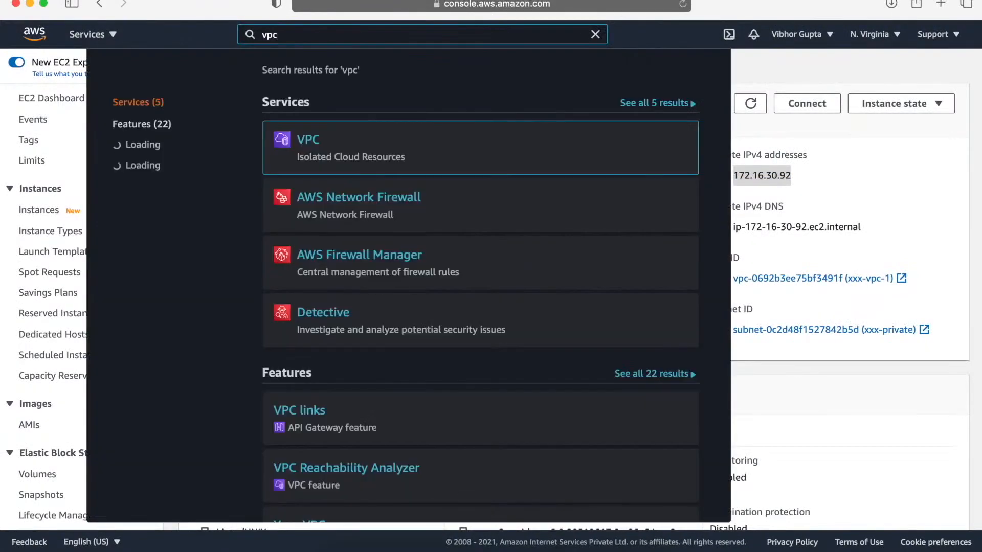
pyautogui.click(312, 140)
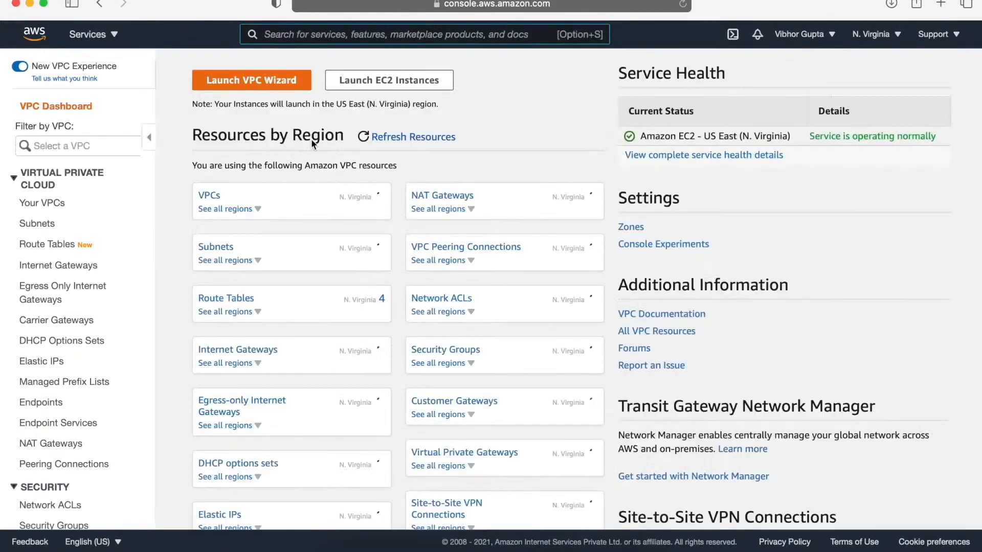
pyautogui.click(69, 443)
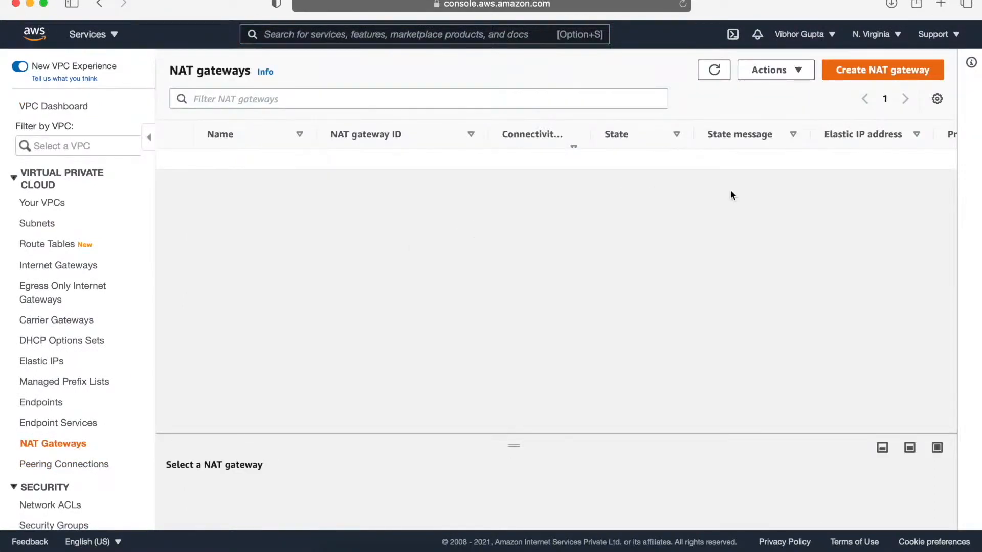
pyautogui.click(896, 69)
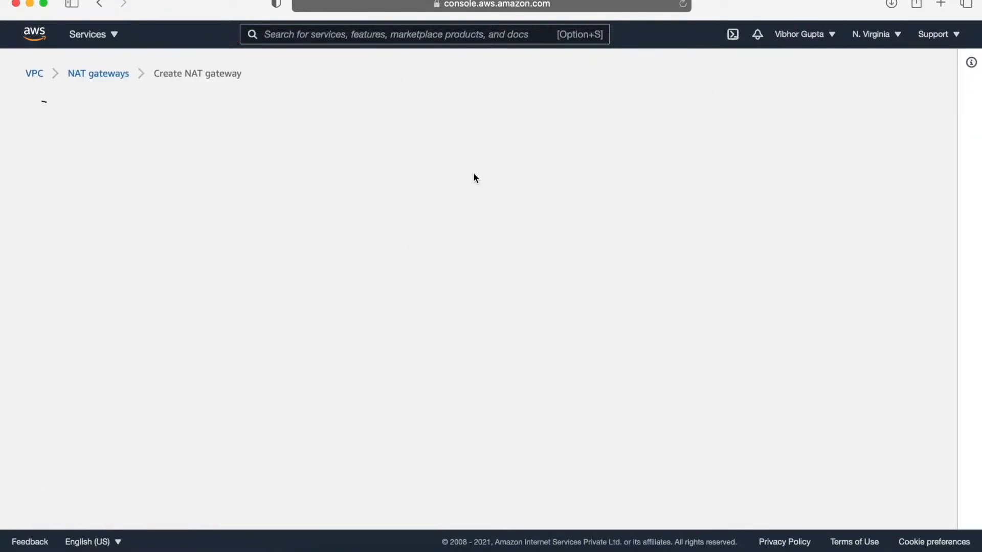
# - Name the NAT gateway xxx-ng, place it in subnet xxx-public with Public connectivity, and allocate an Elastic IP
pyautogui.click(155, 255)
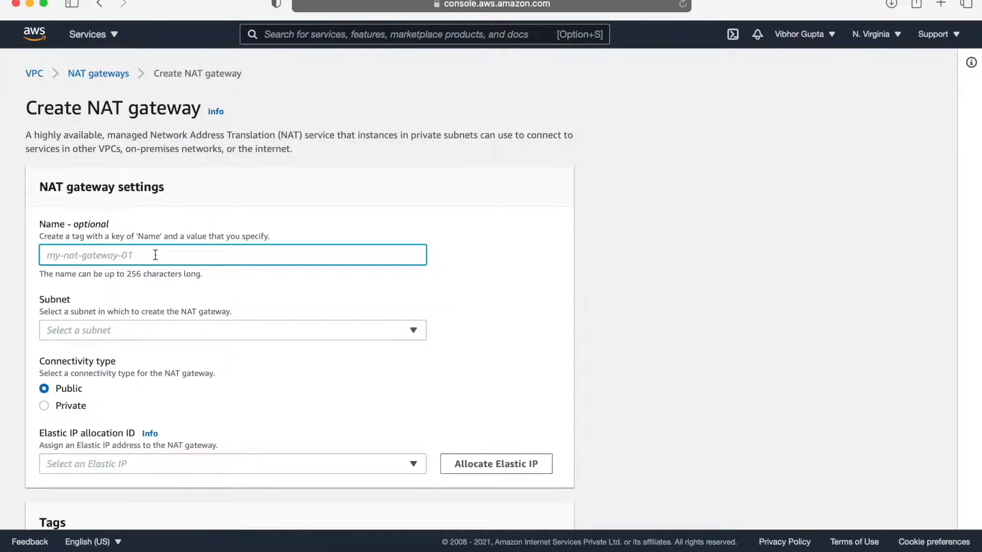
pyautogui.write('xxx-ng')
pyautogui.click(181, 334)
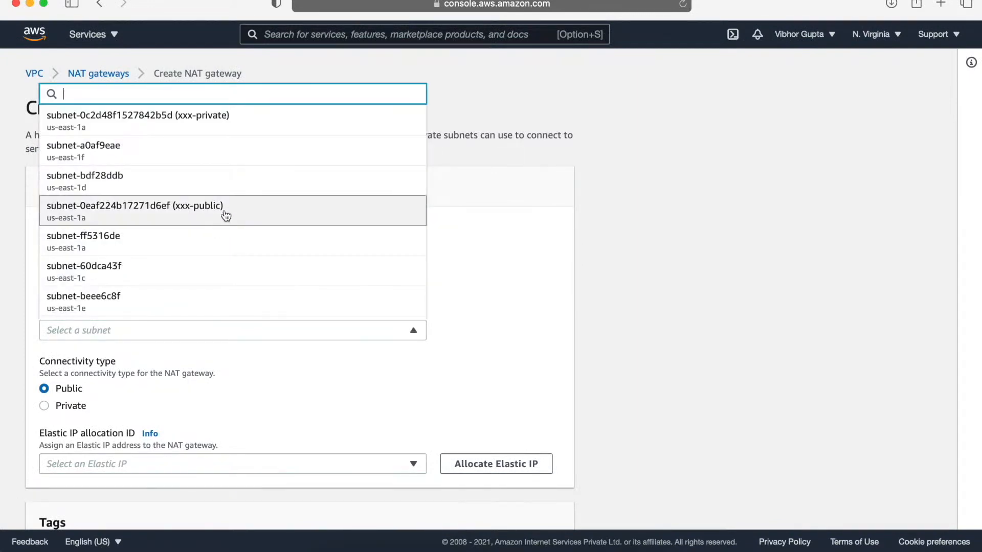
pyautogui.click(225, 215)
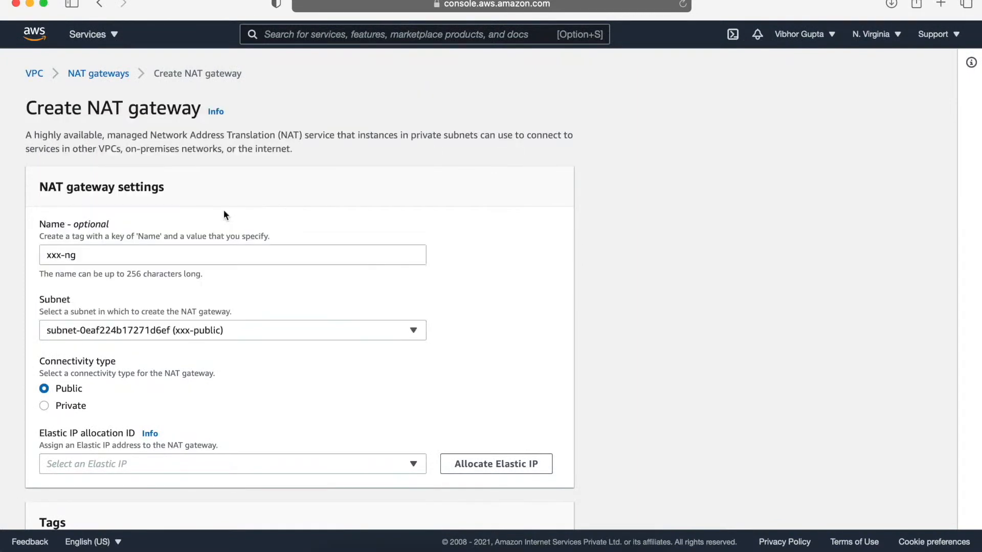
pyautogui.scroll(-5, 214, 337)
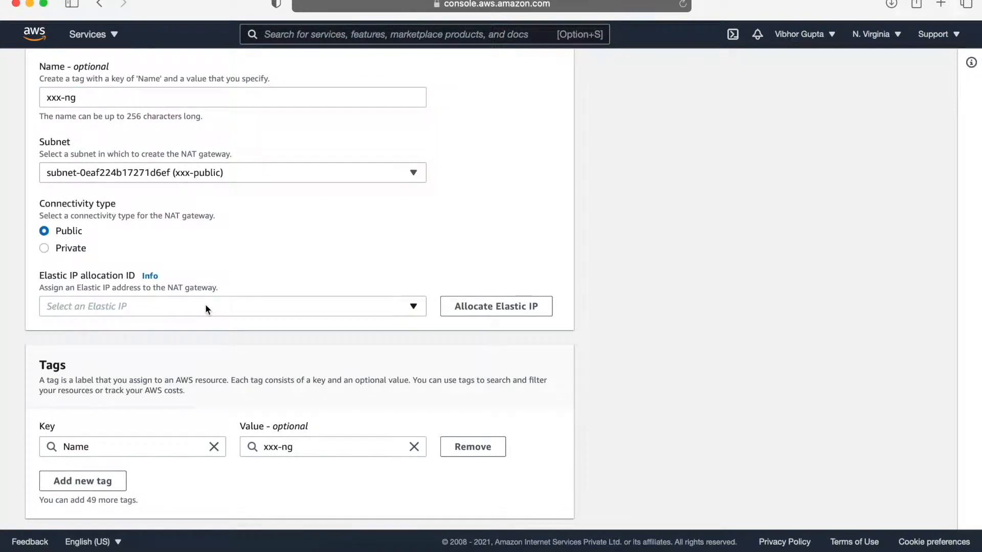
pyautogui.click(474, 306)
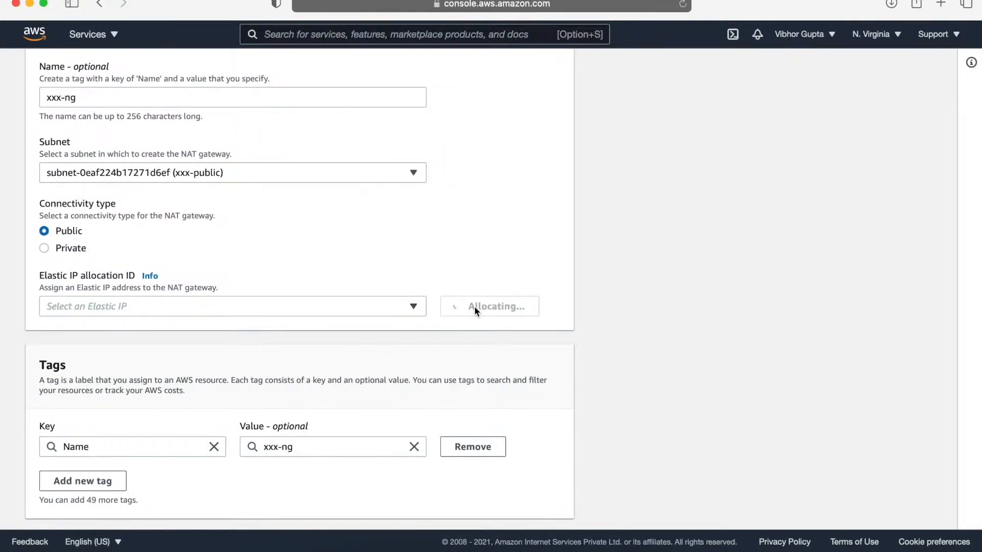
# - Create the xxx-ng NAT gateway, and view it in the NAT gateway list and its address under Elastic IPs
pyautogui.scroll(-5, 475, 310)
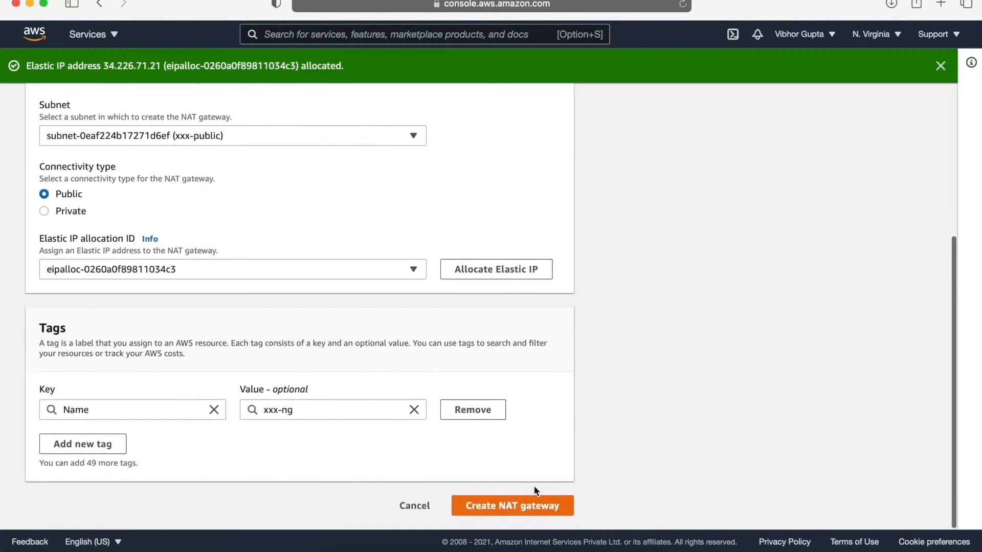
pyautogui.click(525, 507)
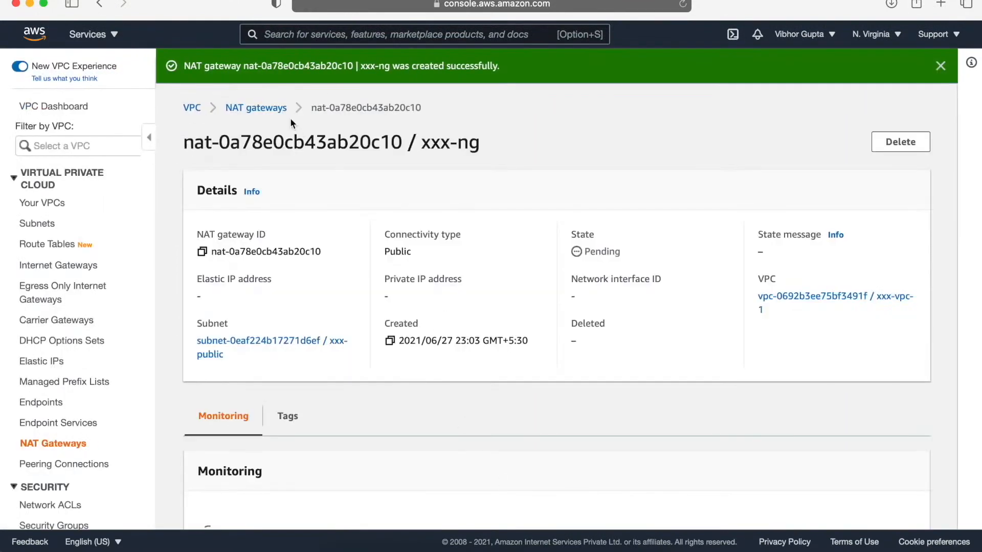
pyautogui.click(260, 110)
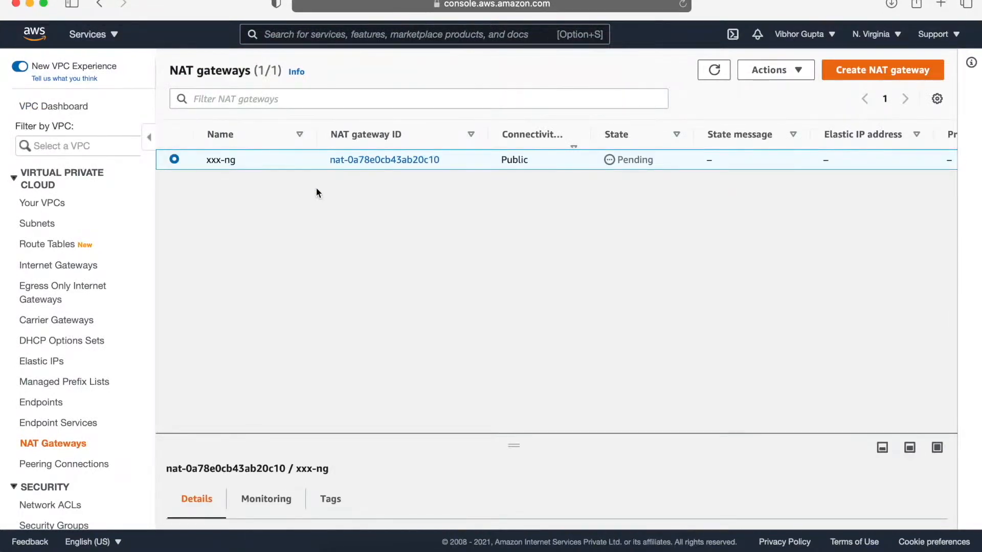
pyautogui.click(52, 364)
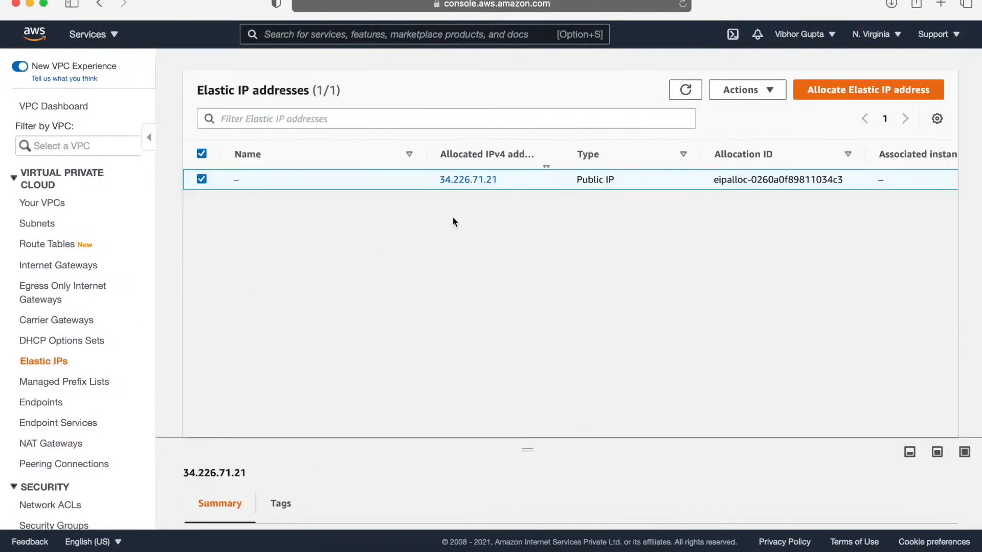
# - In the xxx-private route table, add a route with destination 0.0.0.0/0 targeting the xxx-ng NAT gateway, and save the changes
pyautogui.click(66, 248)
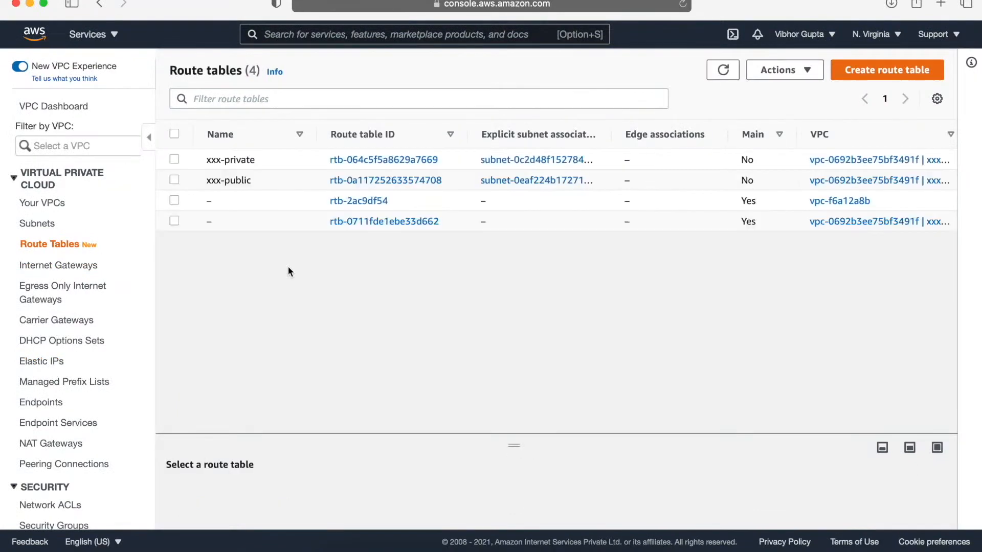
pyautogui.click(385, 159)
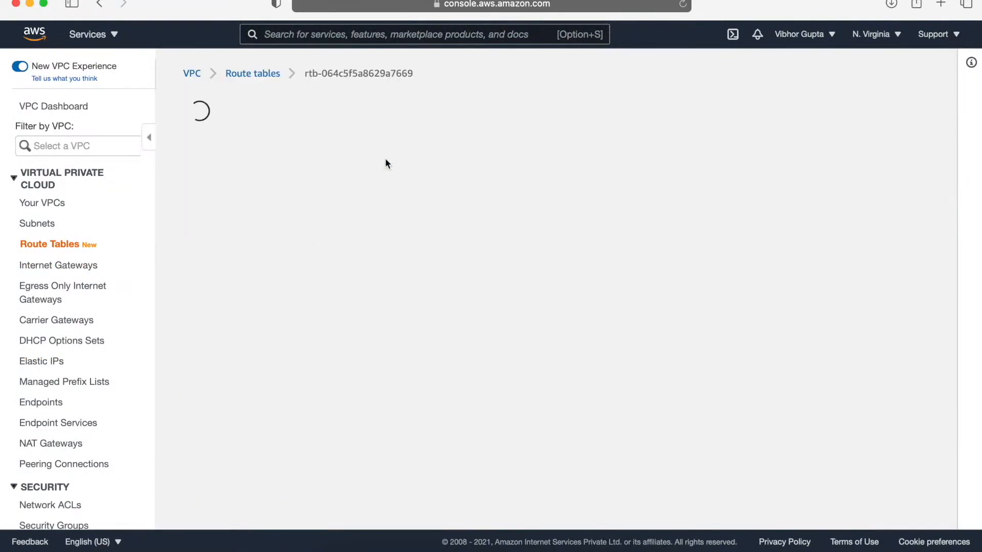
pyautogui.scroll(-1, 383, 368)
pyautogui.click(875, 359)
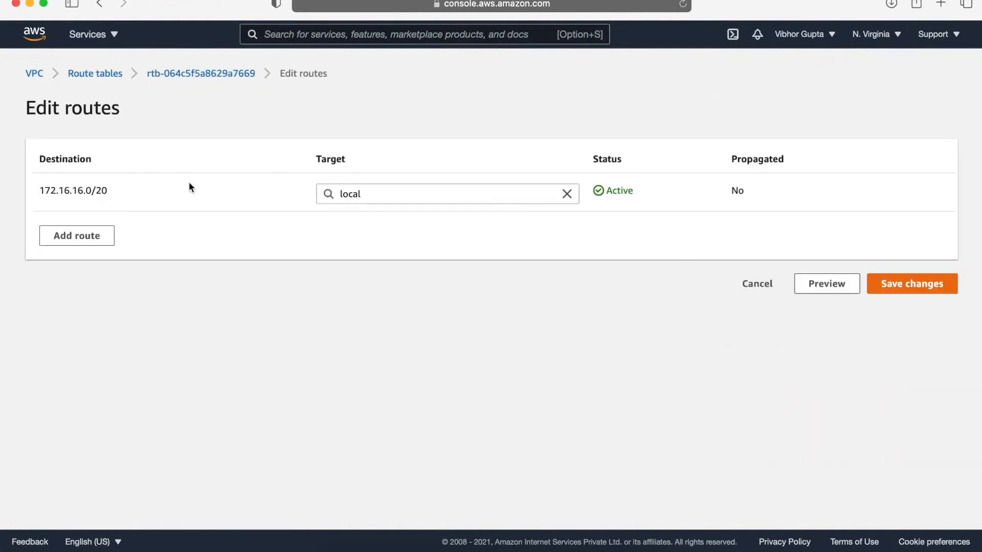
pyautogui.click(106, 235)
pyautogui.click(103, 258)
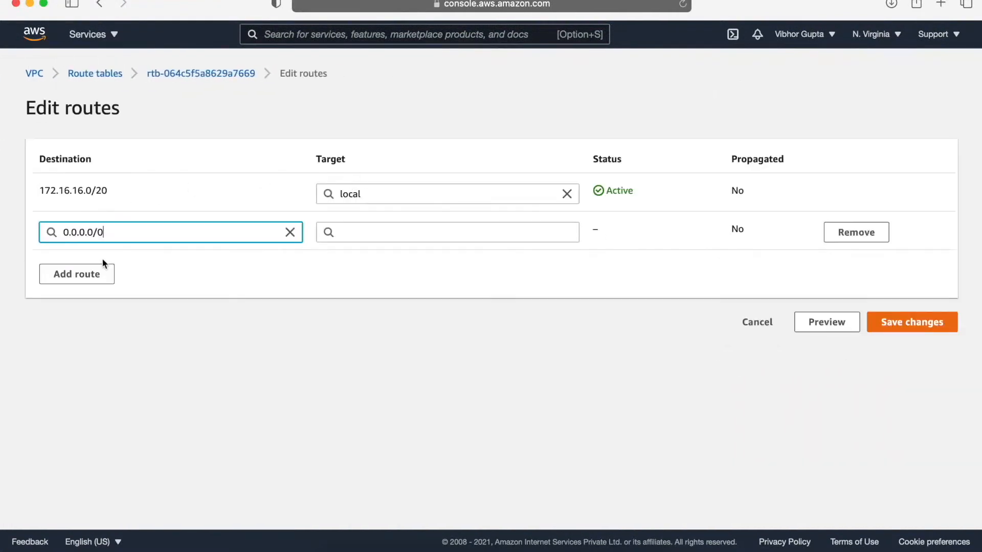
pyautogui.click(364, 231)
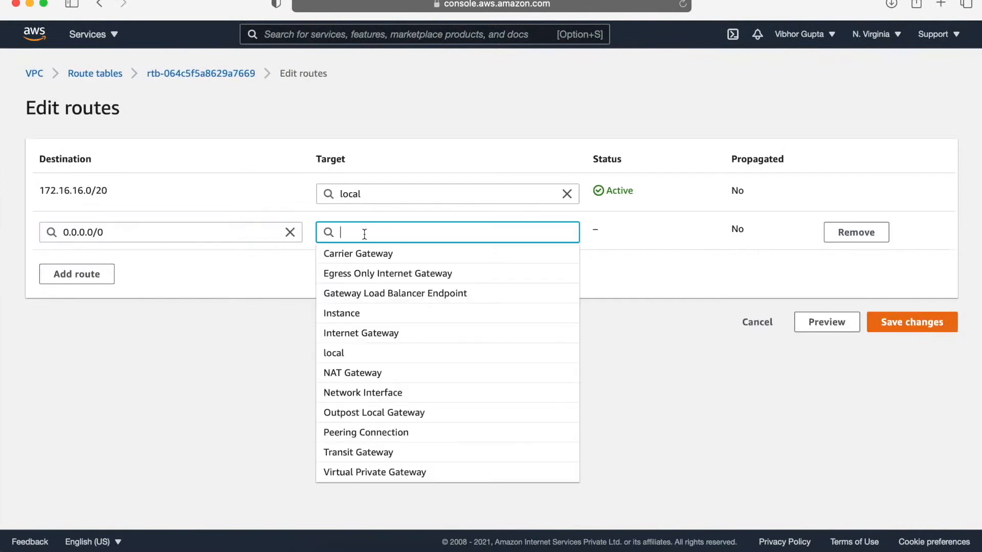
pyautogui.click(369, 376)
pyautogui.click(417, 254)
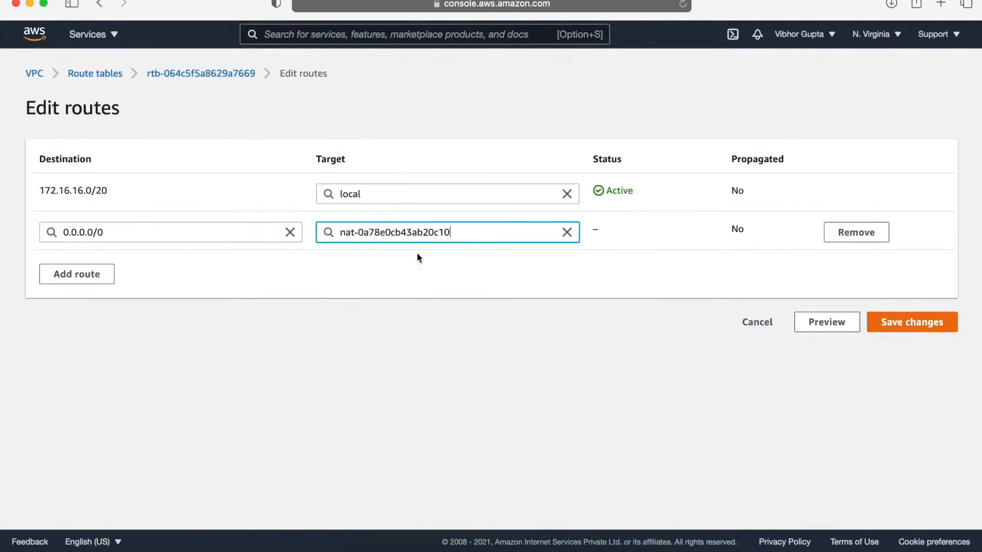
pyautogui.click(919, 327)
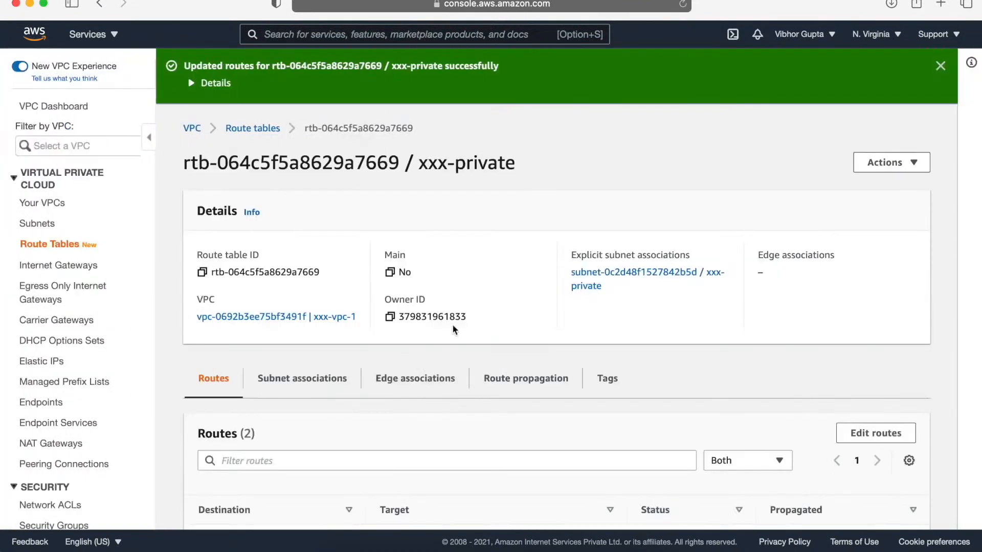
# - Check the xxx-private route table's subnet associations and the NAT gateway list
pyautogui.click(303, 380)
pyautogui.scroll(-3, 357, 391)
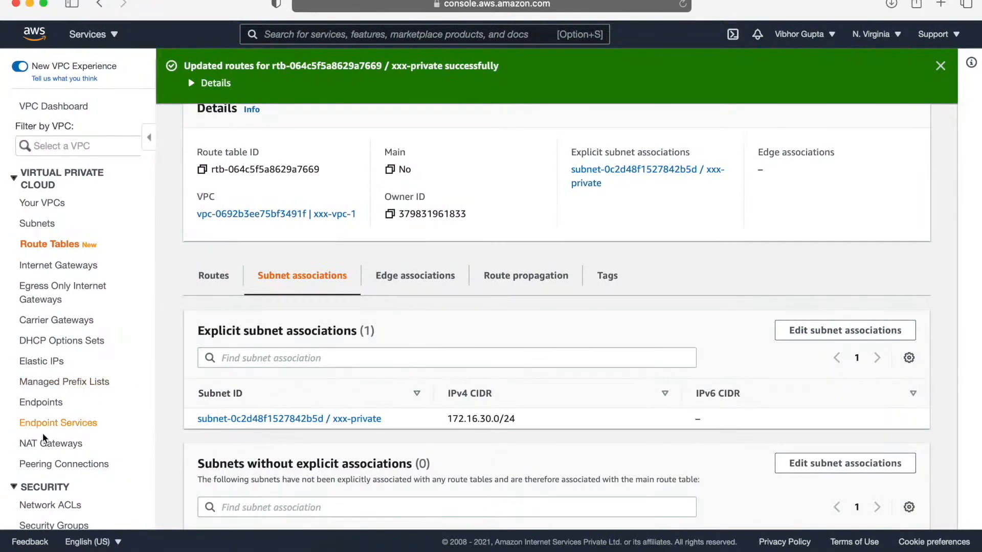
pyautogui.click(53, 443)
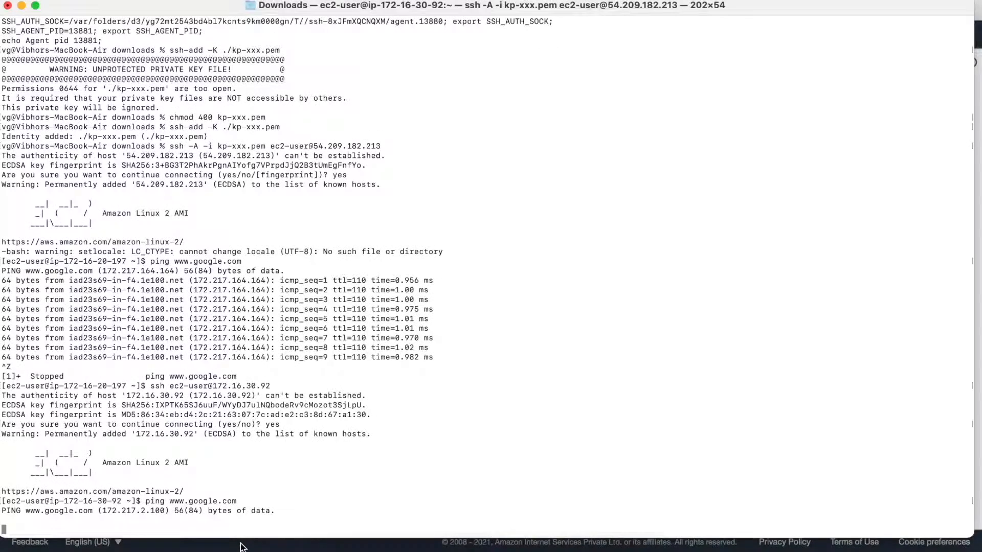
# - In the terminal session on the private instance, suspend the running ping and clear the screen
pyautogui.hotkey('ctrl', 'z')
pyautogui.write('clear')
pyautogui.press('Return')
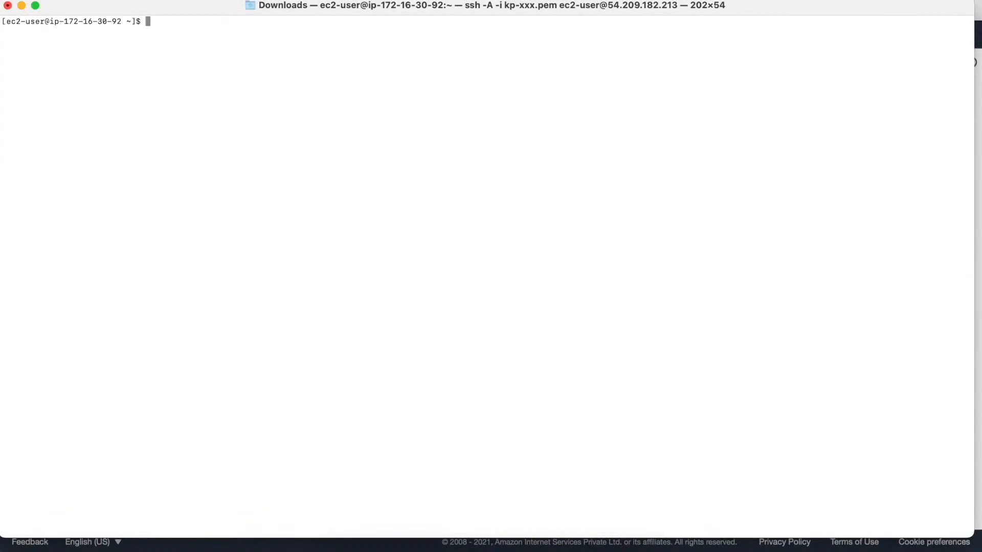
pyautogui.write('ping www.google.com')
pyautogui.press('Return')
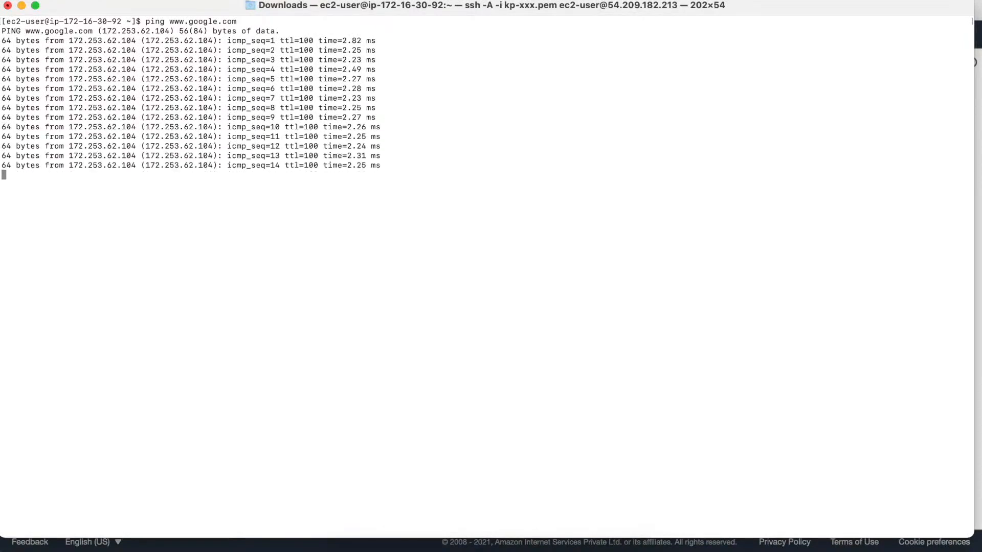
pyautogui.hotkey('ctrl', 'z')
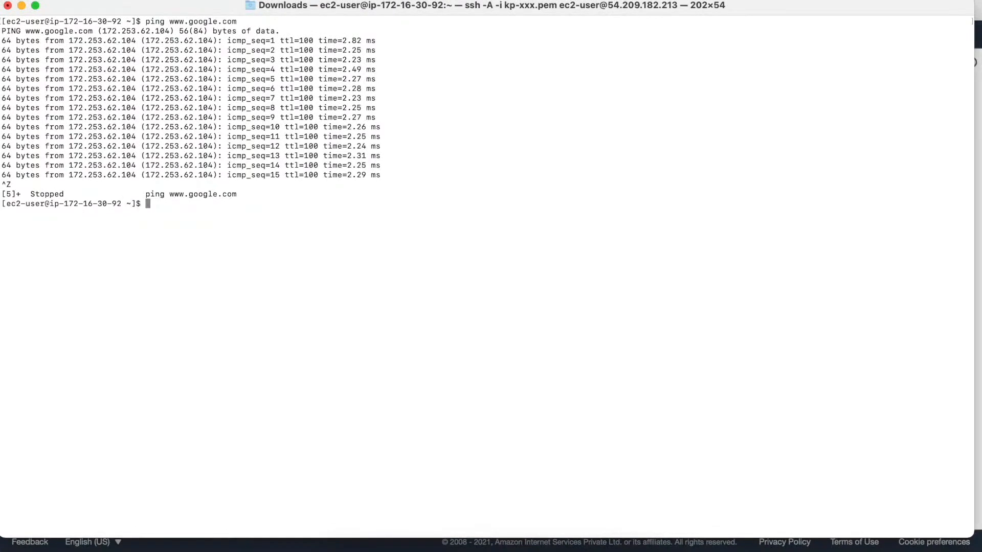